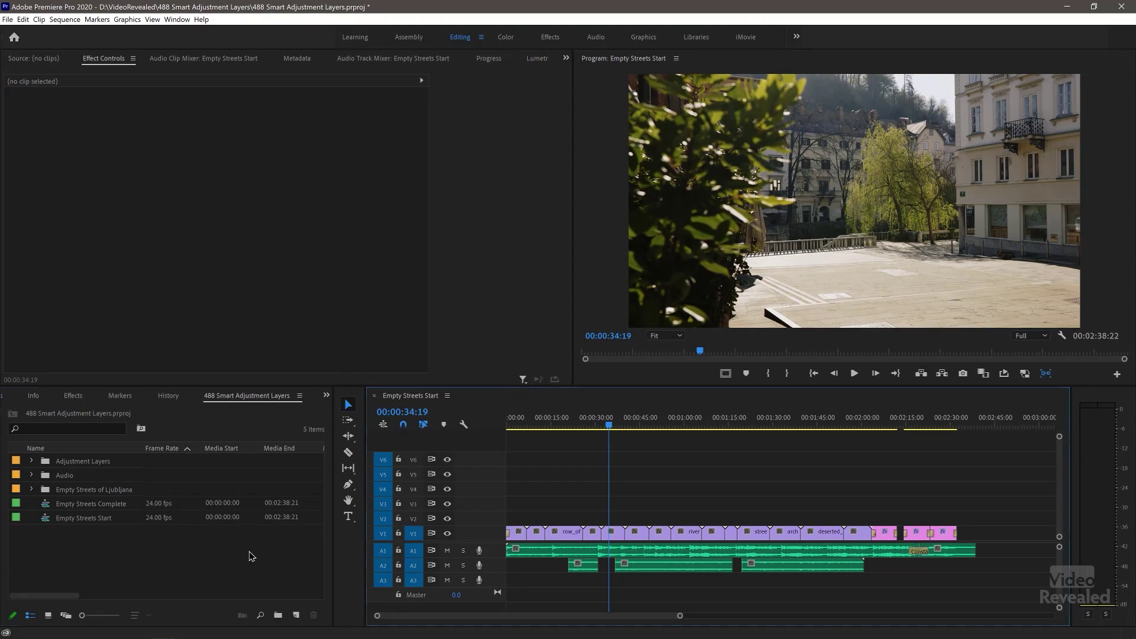
Look through the Project panel's New Item list and the File menu's New commands without creating anything
{"action": "left_click", "coordinate": [297, 616]}
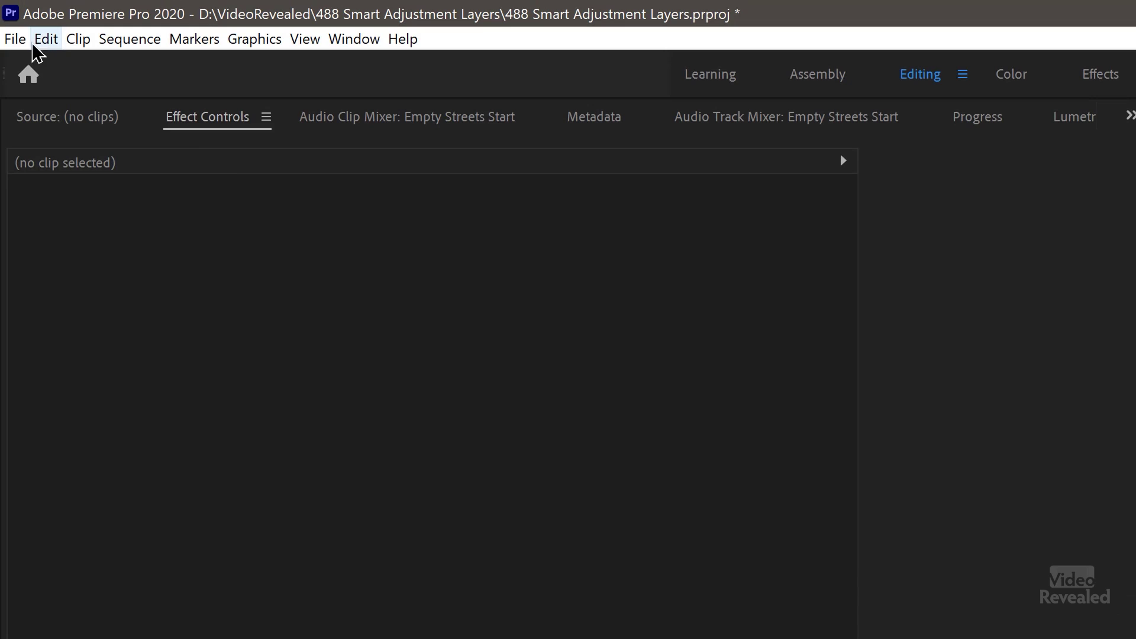
{"action": "left_click", "coordinate": [16, 40]}
{"action": "mouse_move", "coordinate": [27, 67]}
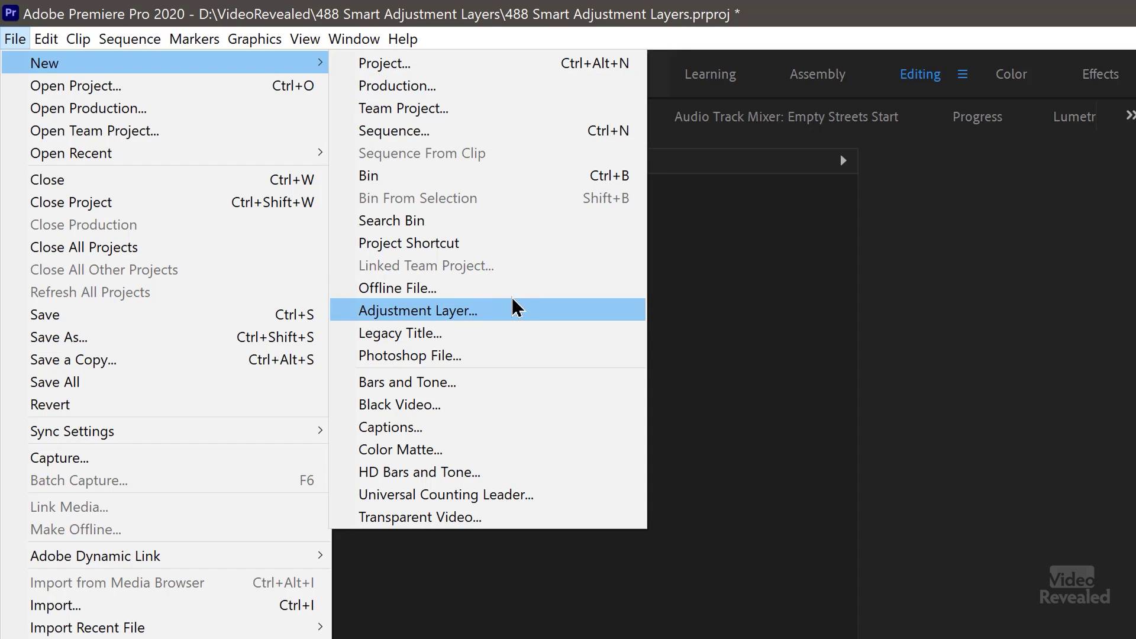
{"action": "left_click", "coordinate": [764, 380]}
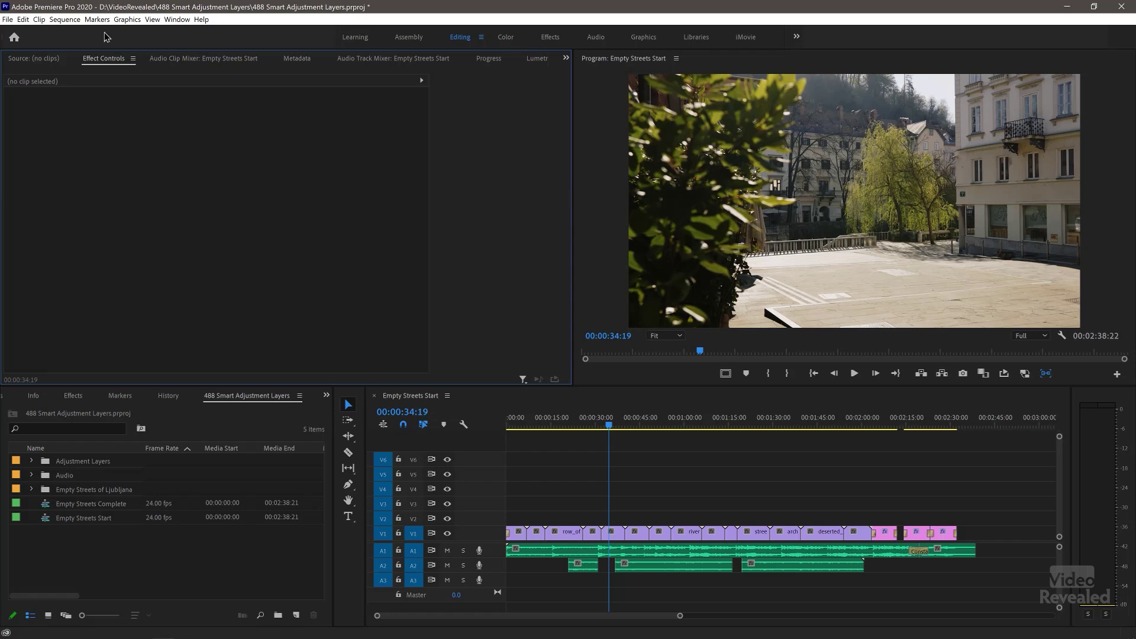
{"action": "left_click", "coordinate": [8, 19]}
{"action": "mouse_move", "coordinate": [71, 31]}
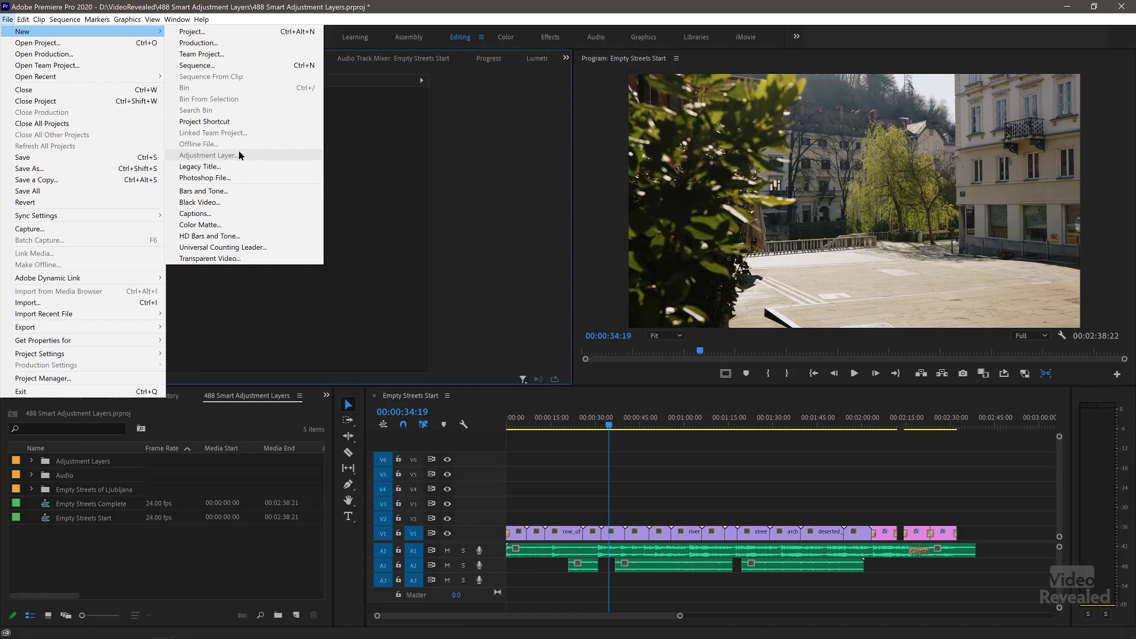
Create a 1920×1080, 24 fps Adjustment Layer from the Project panel's New Item list
{"action": "left_click", "coordinate": [227, 572]}
{"action": "left_click", "coordinate": [295, 615]}
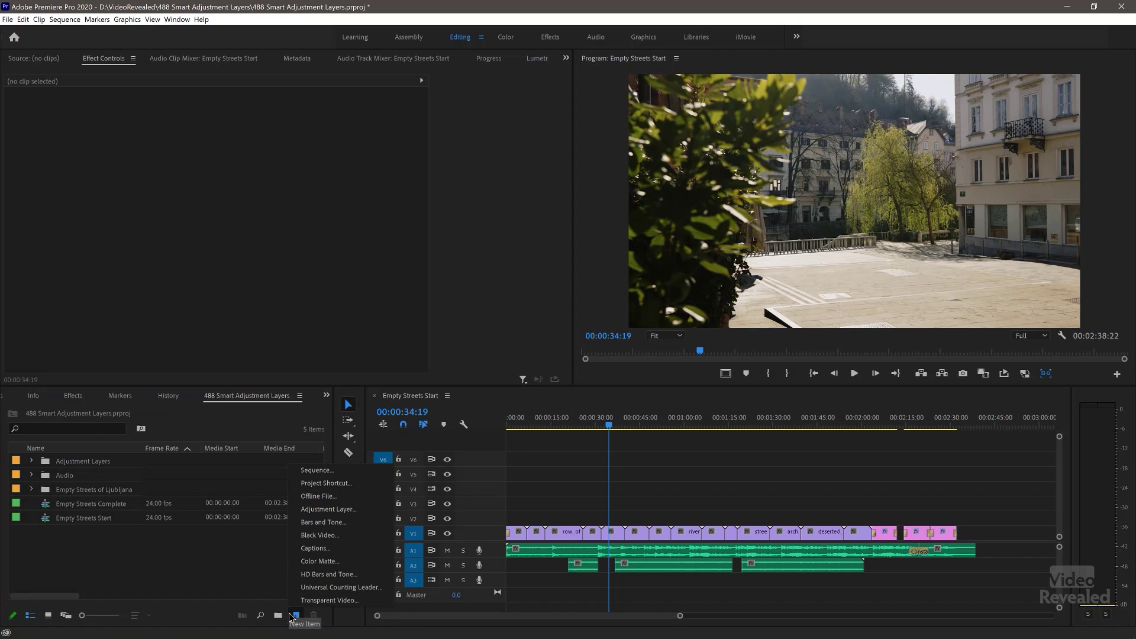
{"action": "left_click", "coordinate": [264, 571]}
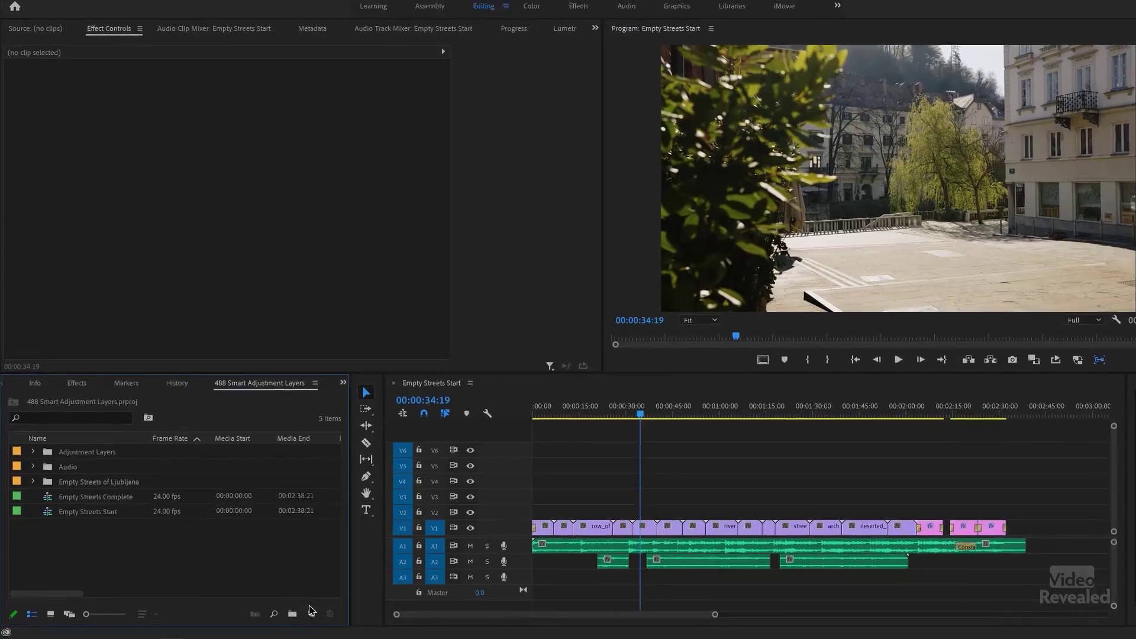
{"action": "left_click", "coordinate": [310, 614]}
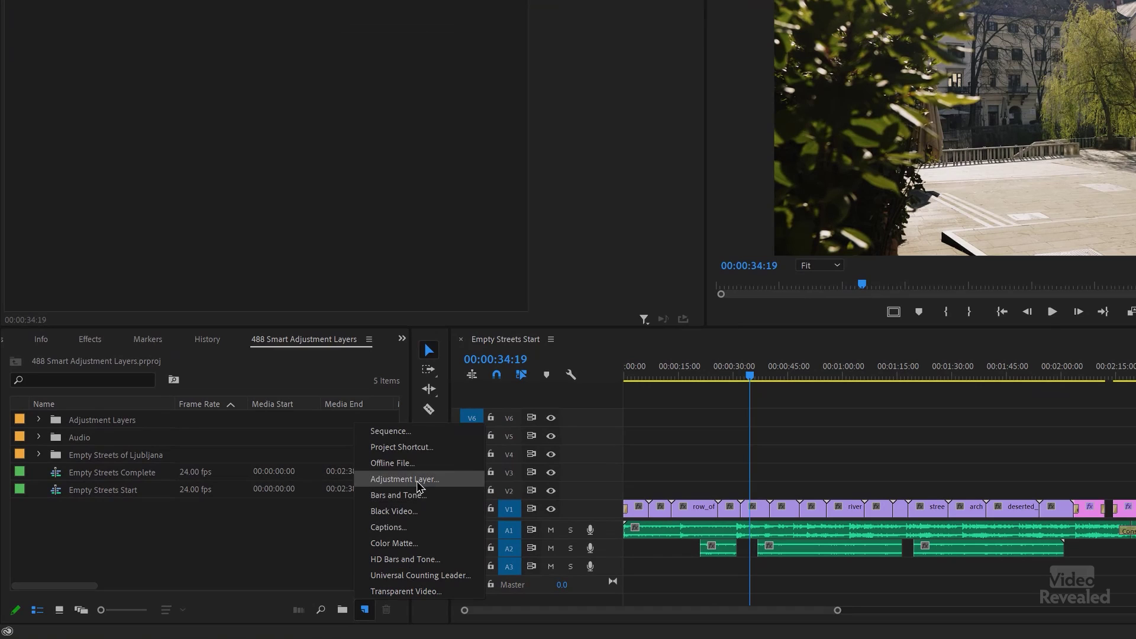
{"action": "left_click", "coordinate": [414, 481]}
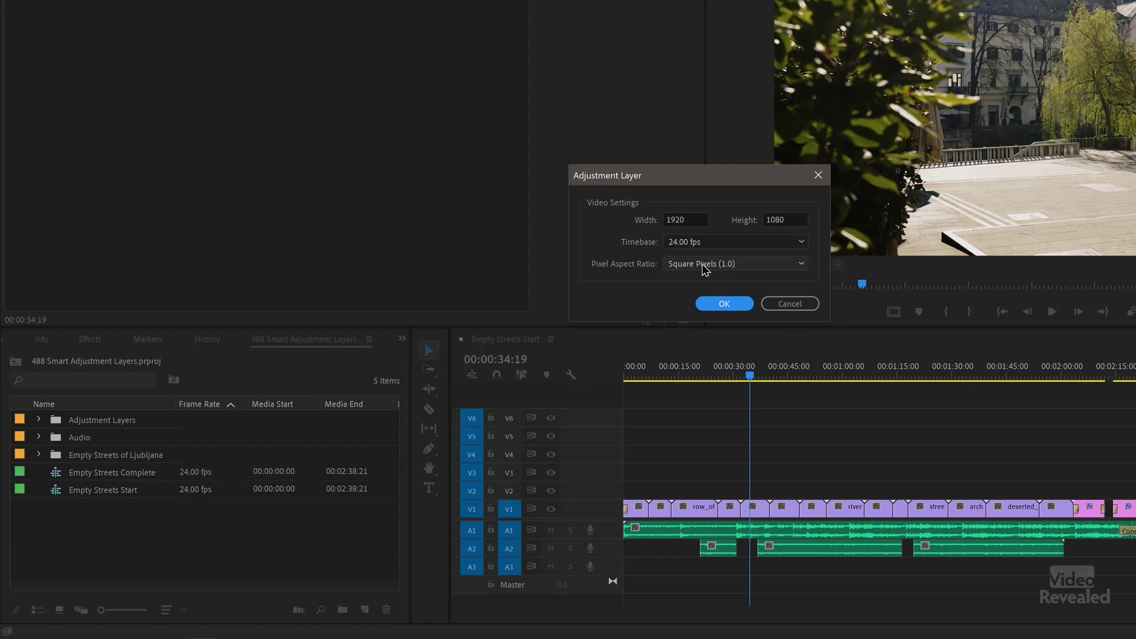
{"action": "left_click", "coordinate": [725, 304]}
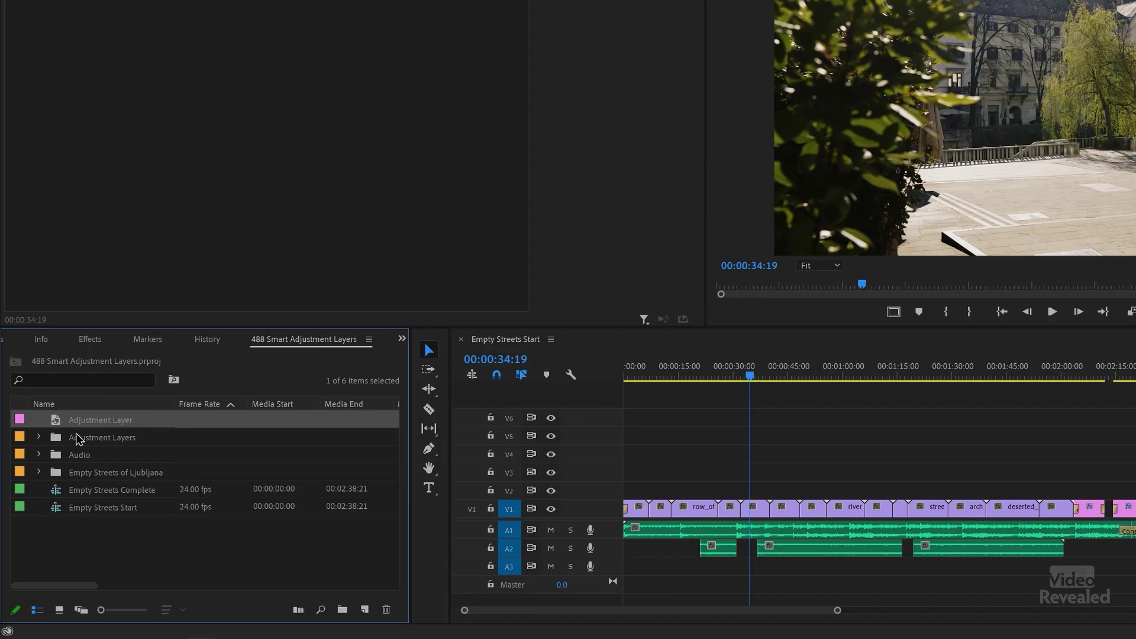
Drop the Adjustment Layer on V2 at the sequence start and extend its out point to about 02:12
{"action": "left_click_drag", "start_coordinate": [59, 426], "coordinate": [631, 494]}
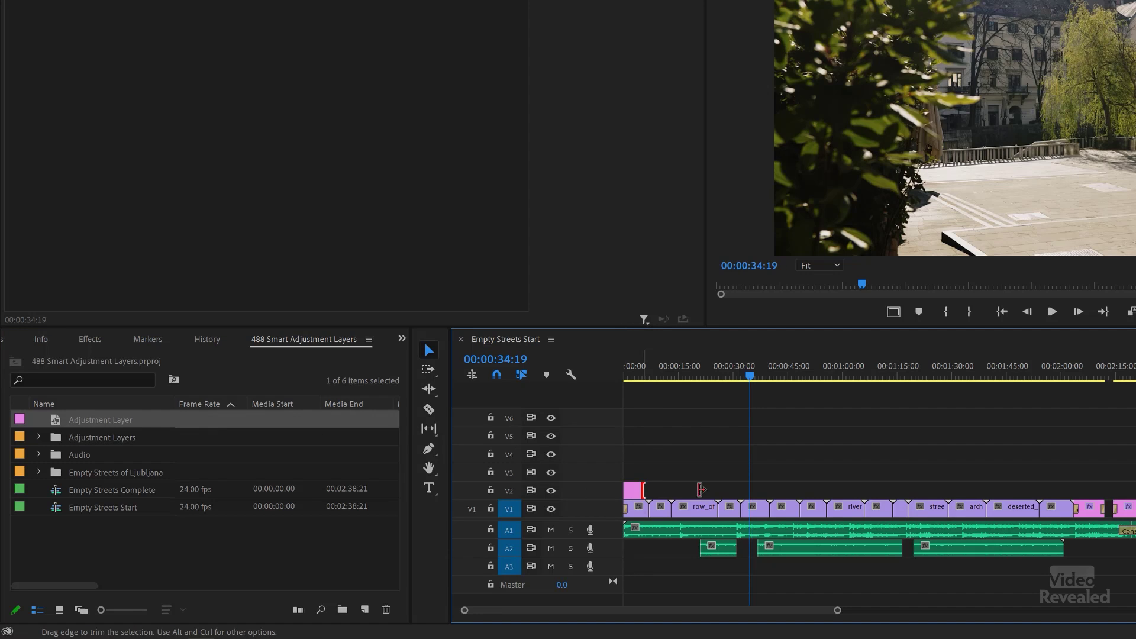
{"action": "left_click_drag", "start_coordinate": [701, 490], "coordinate": [1106, 481]}
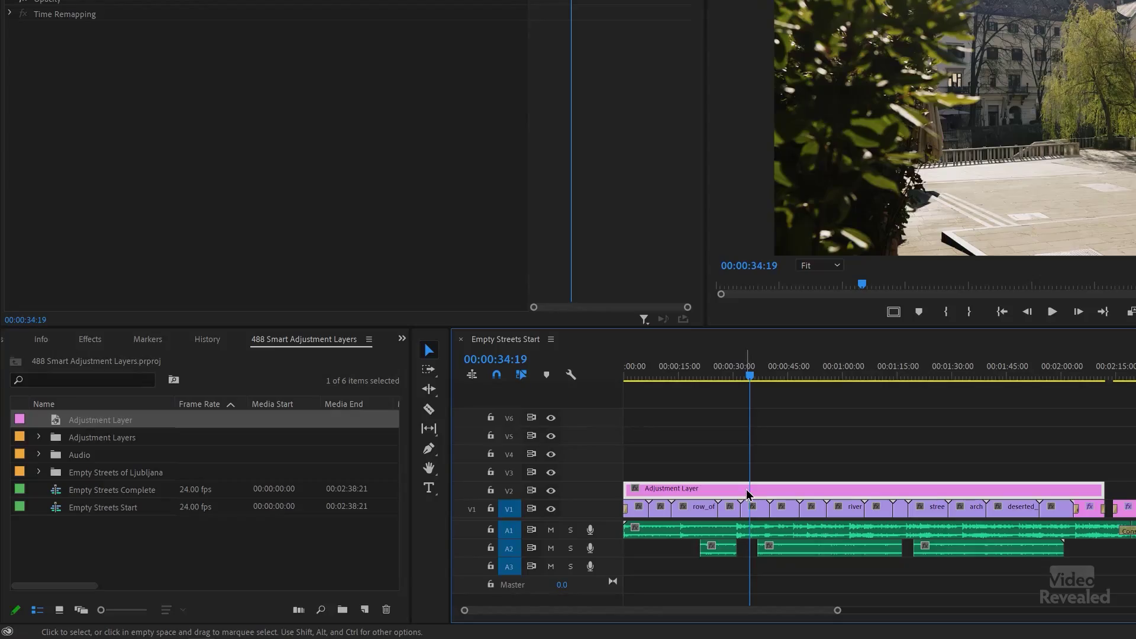
{"action": "right_click", "coordinate": [748, 490]}
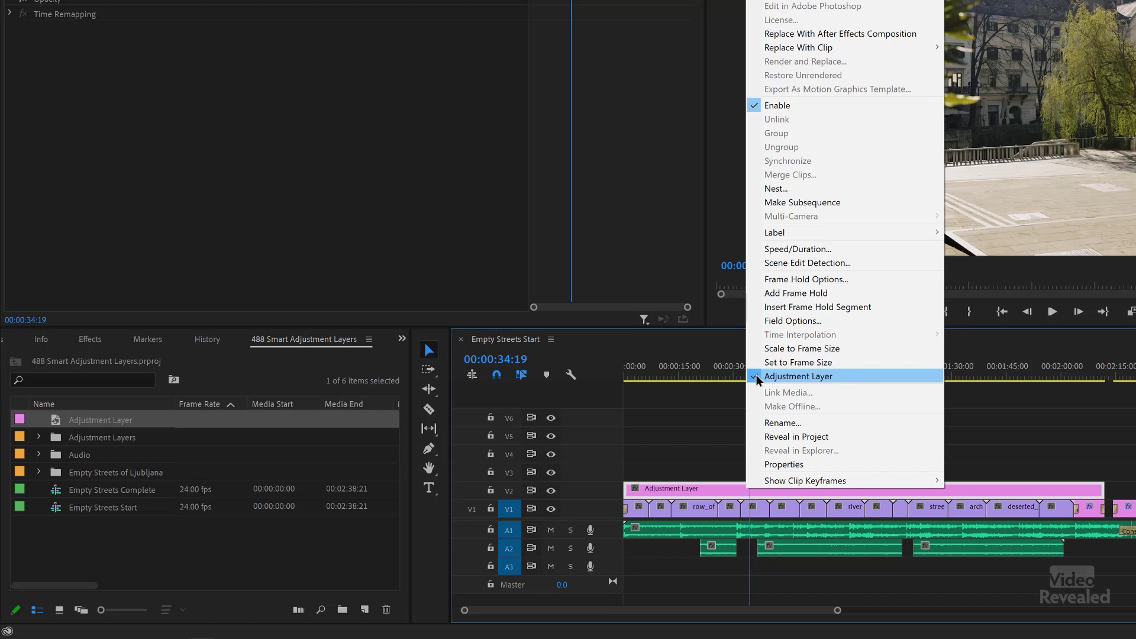
{"action": "left_click", "coordinate": [713, 426]}
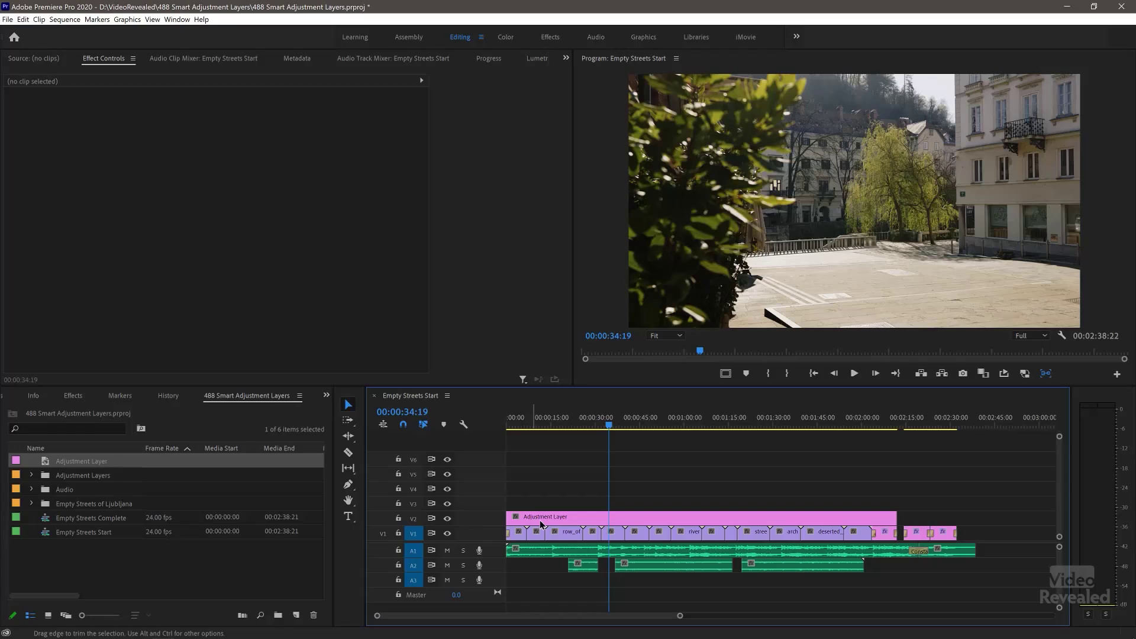
Apply the Filmstocks 'Fuji F125 Kodak 2395' Lumetri preset, found by searching 'lume', to the V2 adjustment layer
{"action": "left_click", "coordinate": [543, 523]}
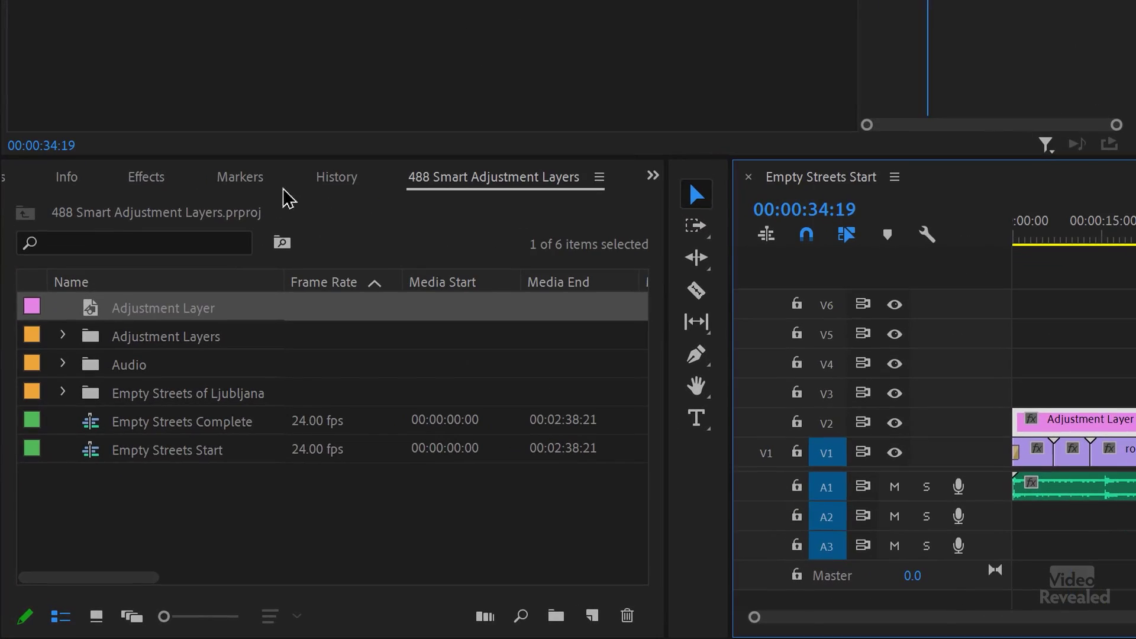
{"action": "left_click", "coordinate": [178, 183]}
{"action": "left_click", "coordinate": [156, 209]}
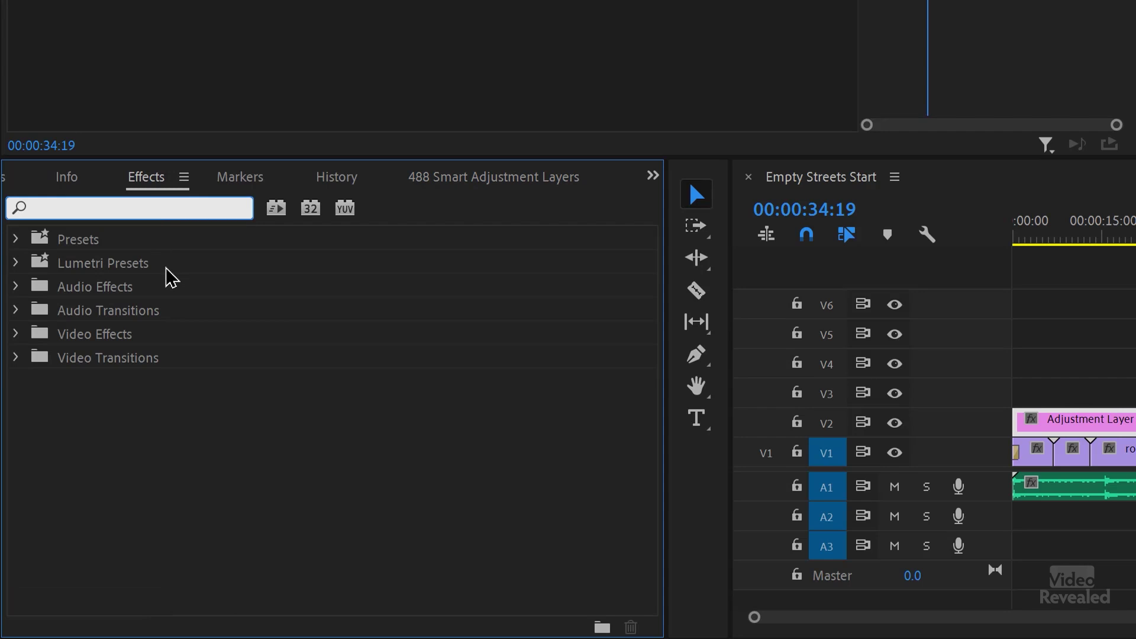
{"action": "type", "text": "lumetri"}
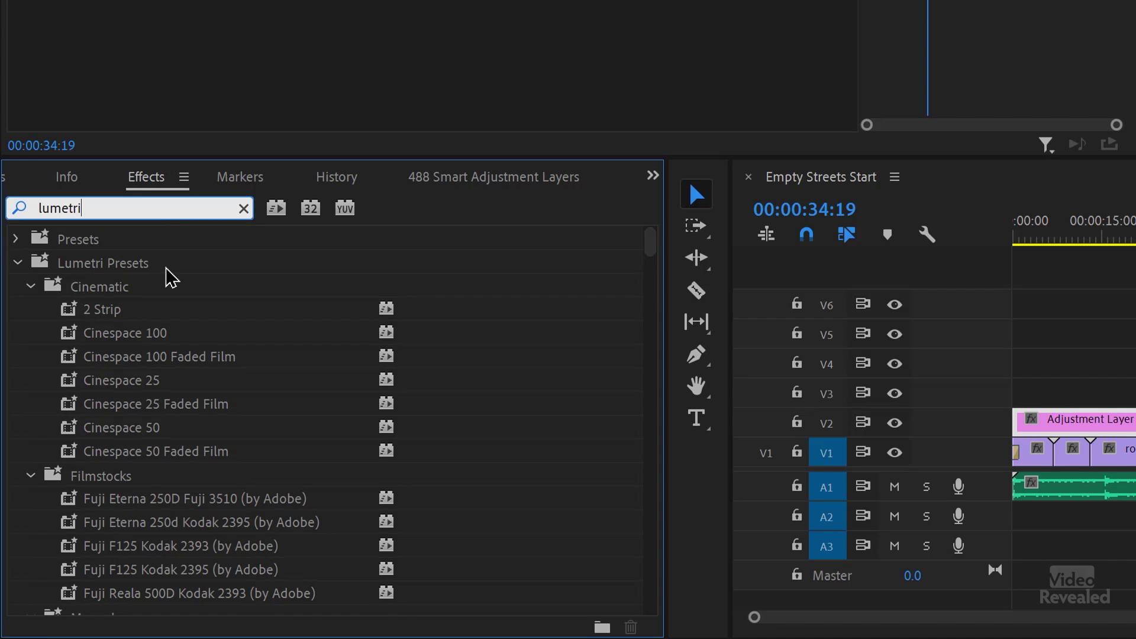
{"action": "left_click", "coordinate": [29, 287]}
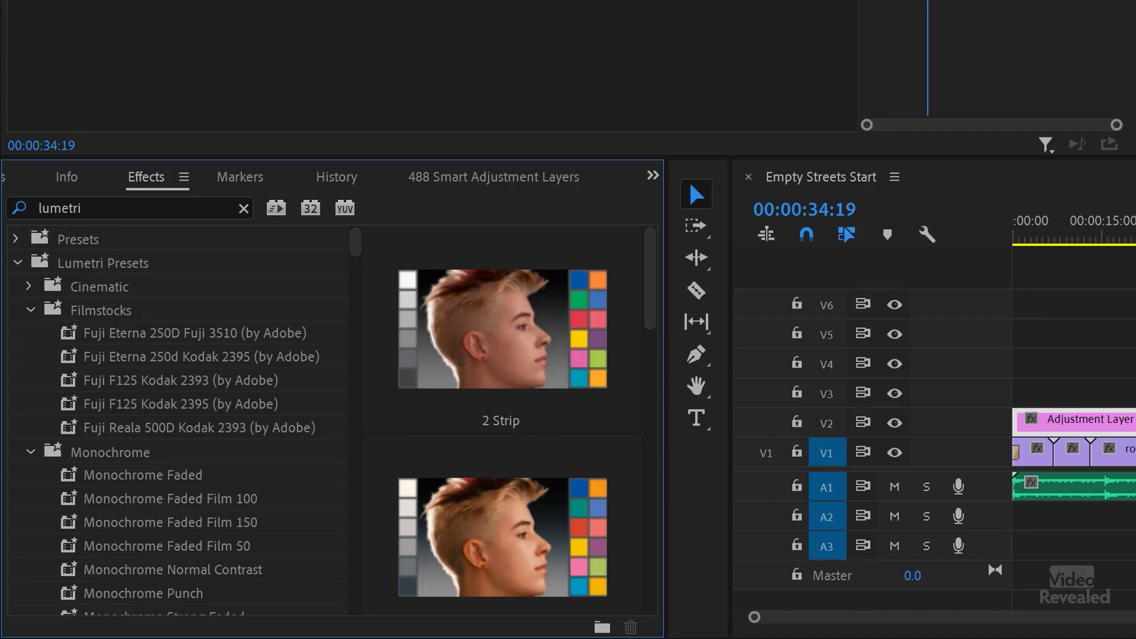
{"action": "left_click", "coordinate": [135, 405]}
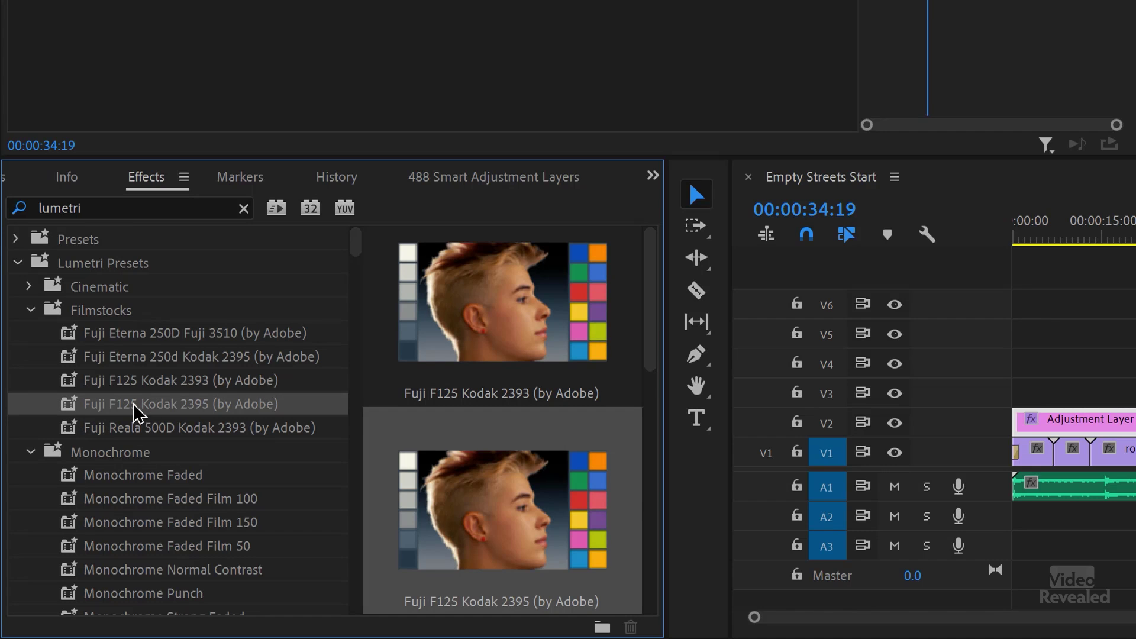
Bring the Project panel back and briefly maximize it, then restore the normal layout
{"action": "left_click", "coordinate": [29, 178]}
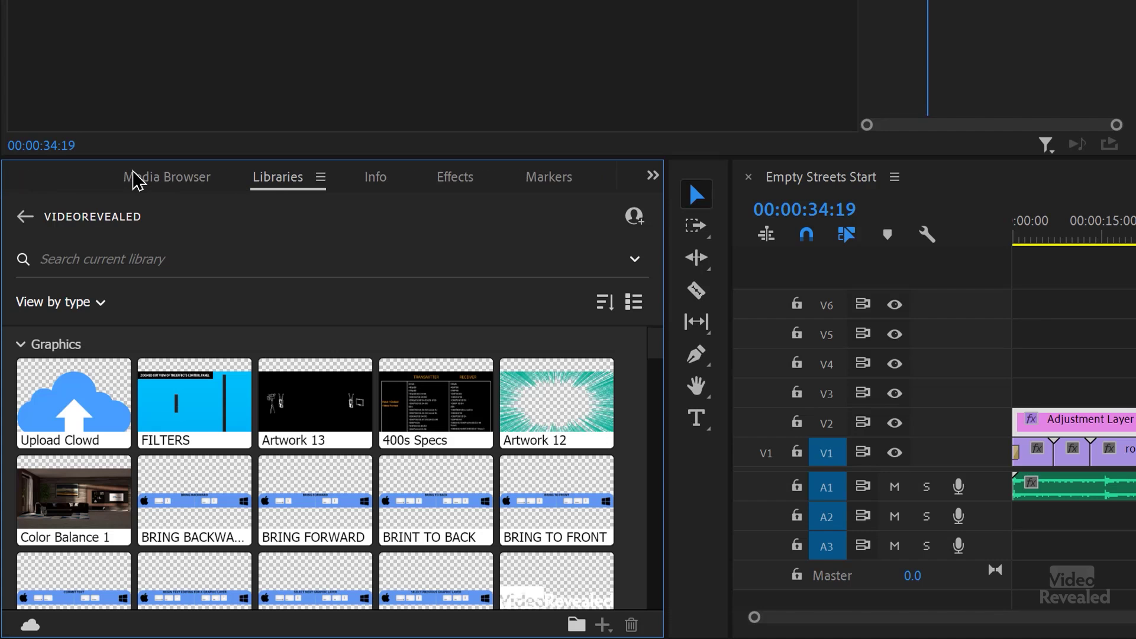
{"action": "left_click", "coordinate": [653, 176]}
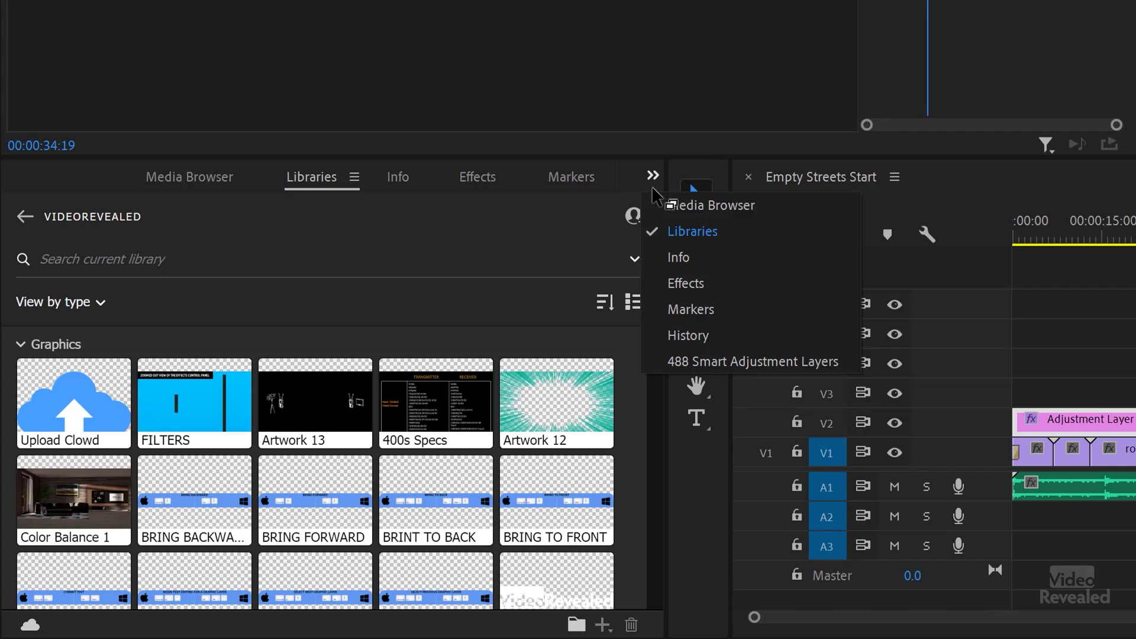
{"action": "left_click", "coordinate": [703, 365]}
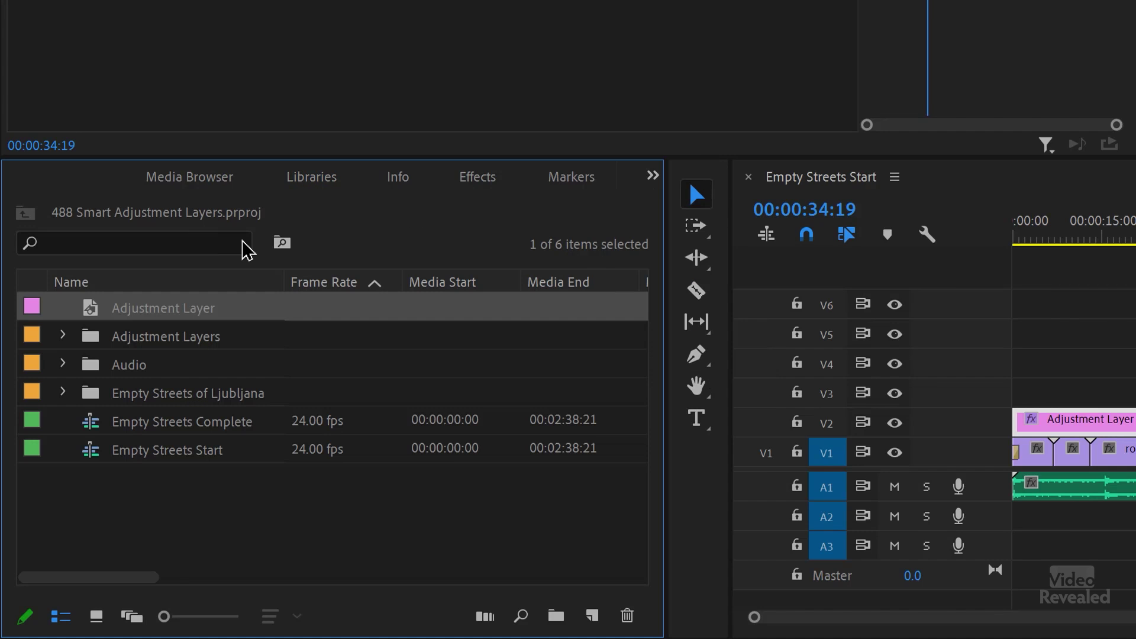
{"action": "key", "text": "grave"}
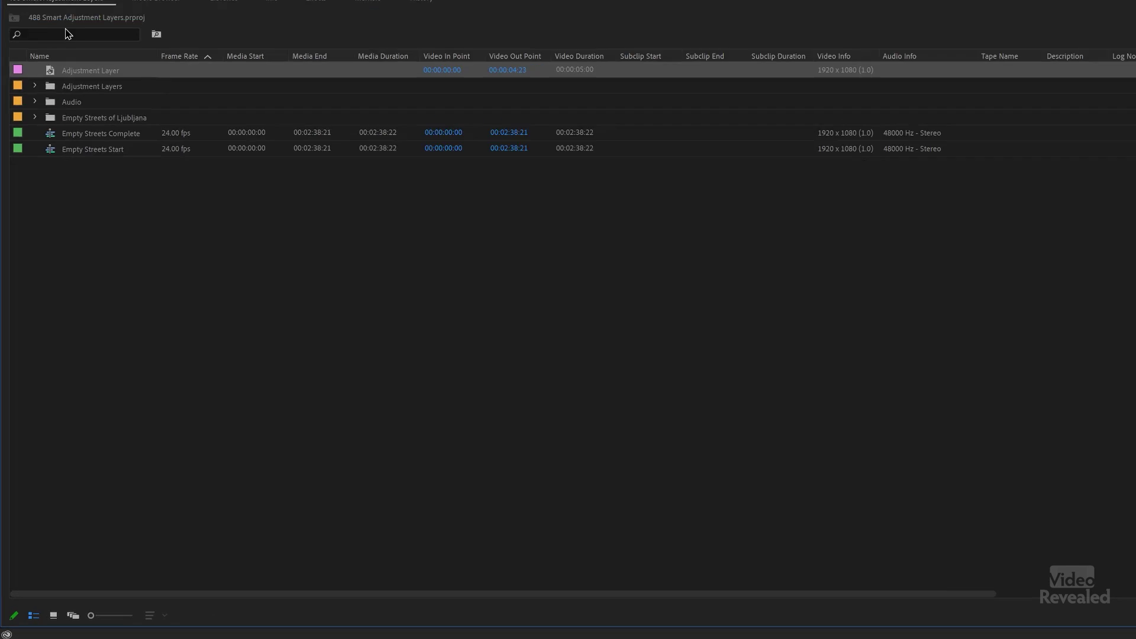
{"action": "key", "text": "grave"}
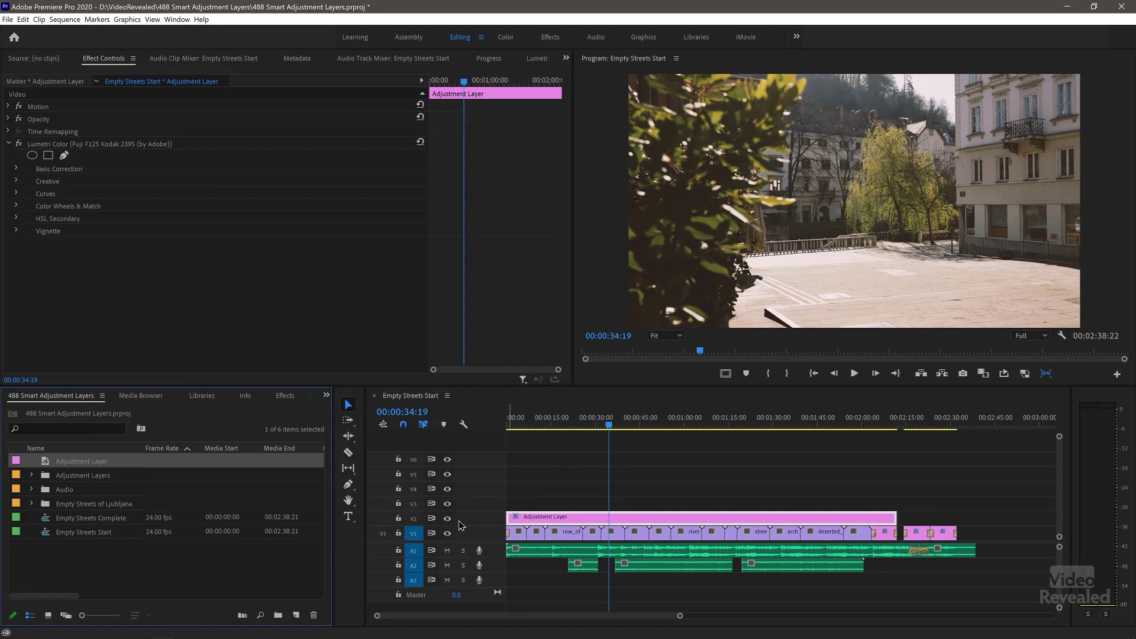
{"action": "left_click", "coordinate": [448, 519]}
{"action": "left_click", "coordinate": [448, 518]}
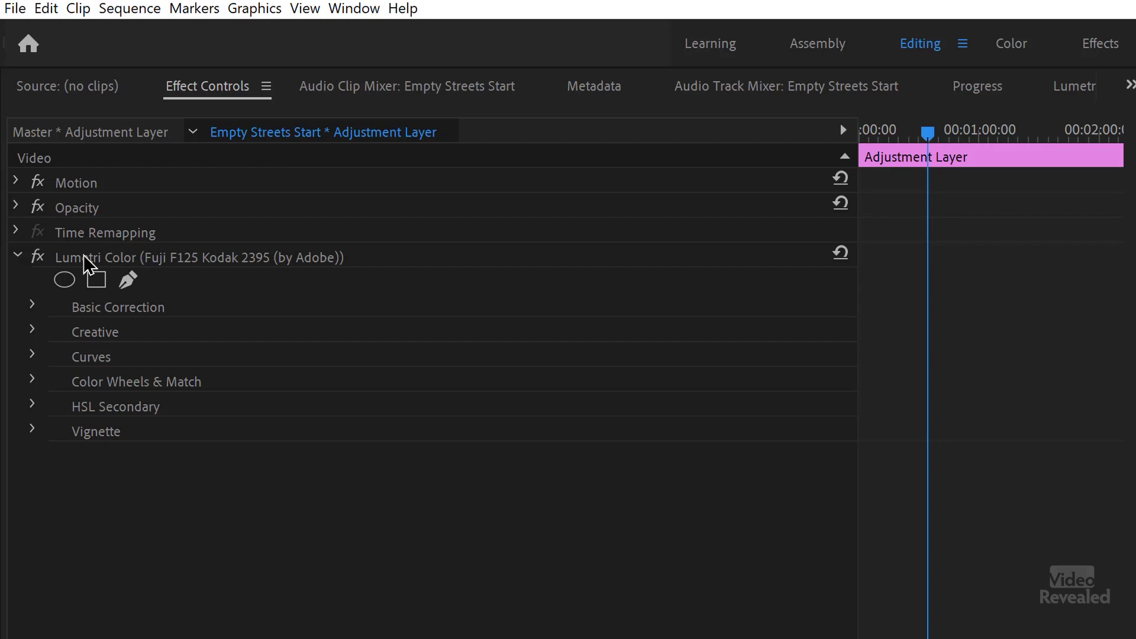
{"action": "left_click", "coordinate": [110, 264]}
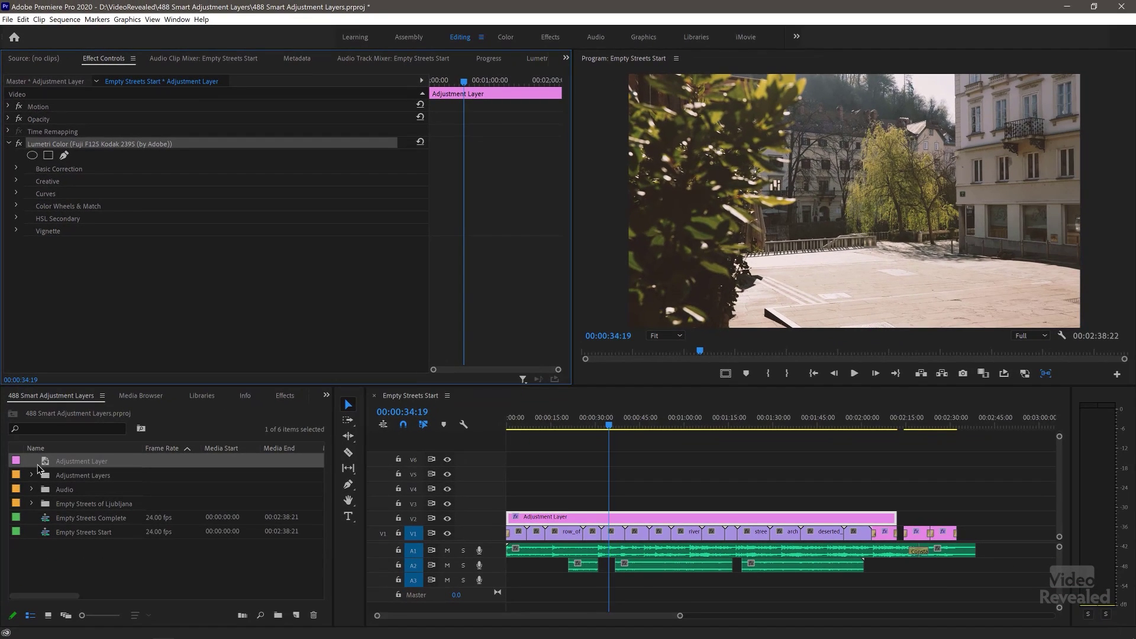
{"action": "left_click", "coordinate": [45, 466]}
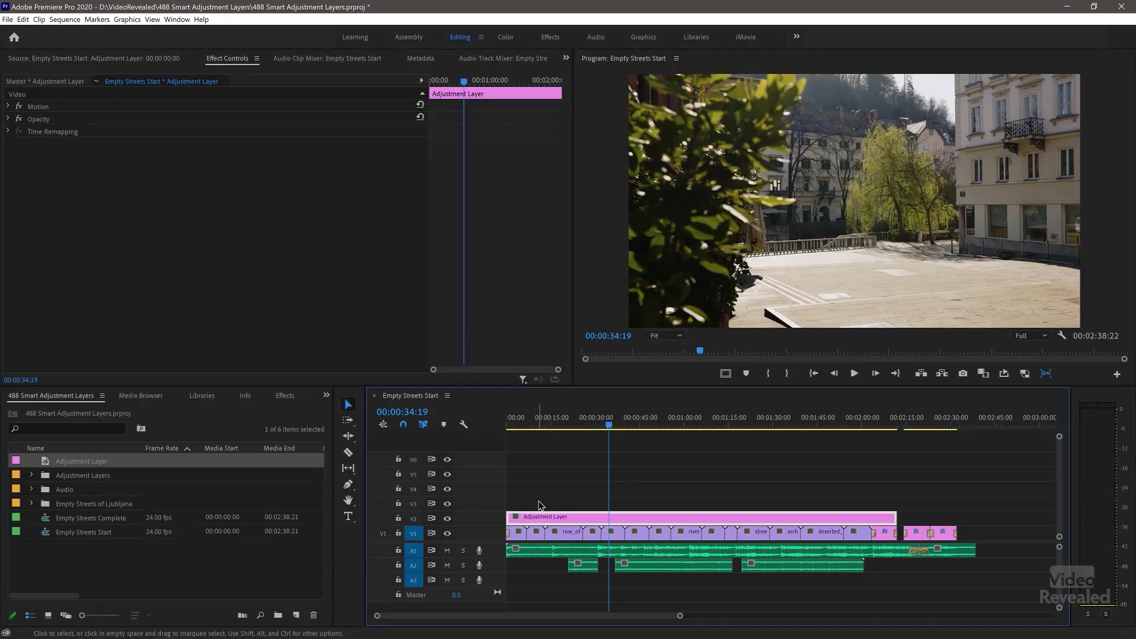
Delete the adjustment layer clip from V2 and show the master Adjustment Layer's effect settings
{"action": "key", "text": "Delete"}
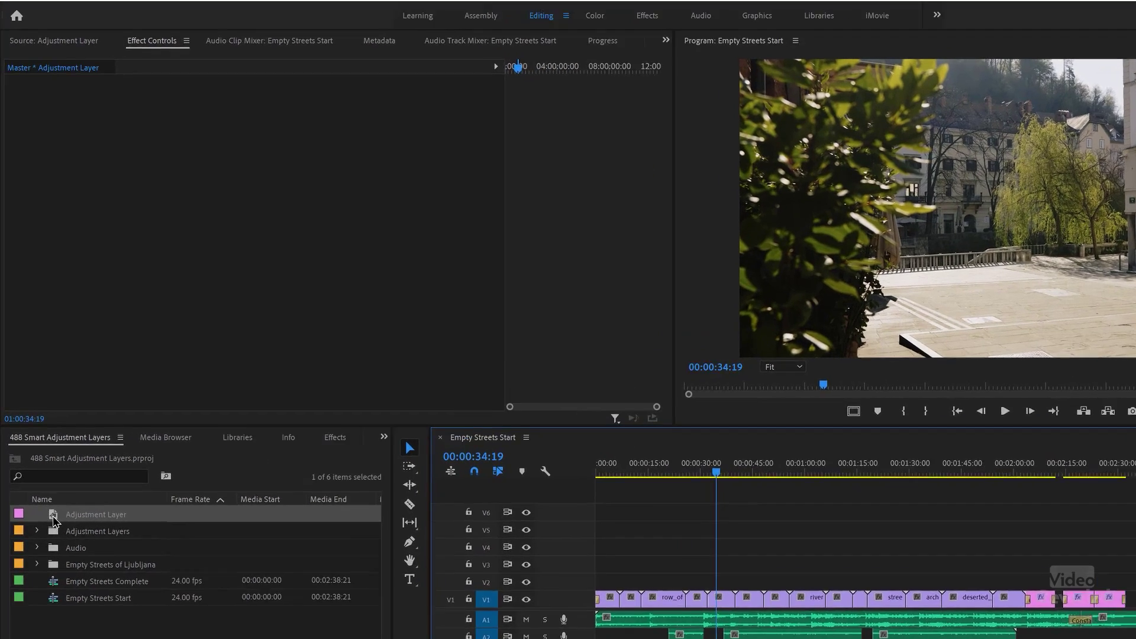
{"action": "double_click", "coordinate": [46, 462]}
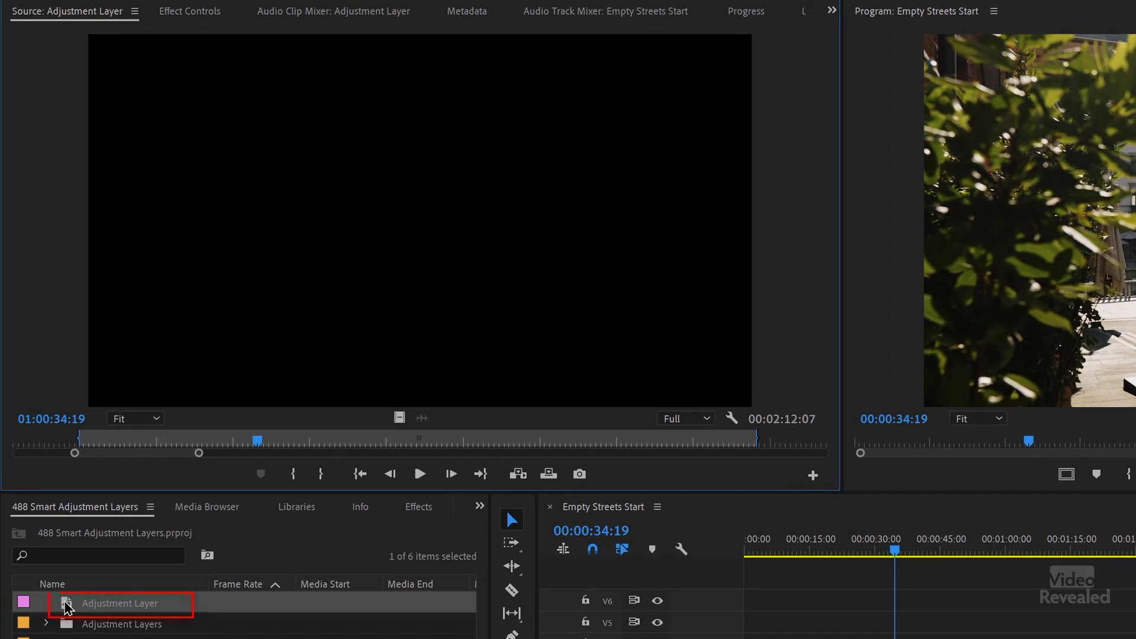
{"action": "left_click", "coordinate": [185, 18]}
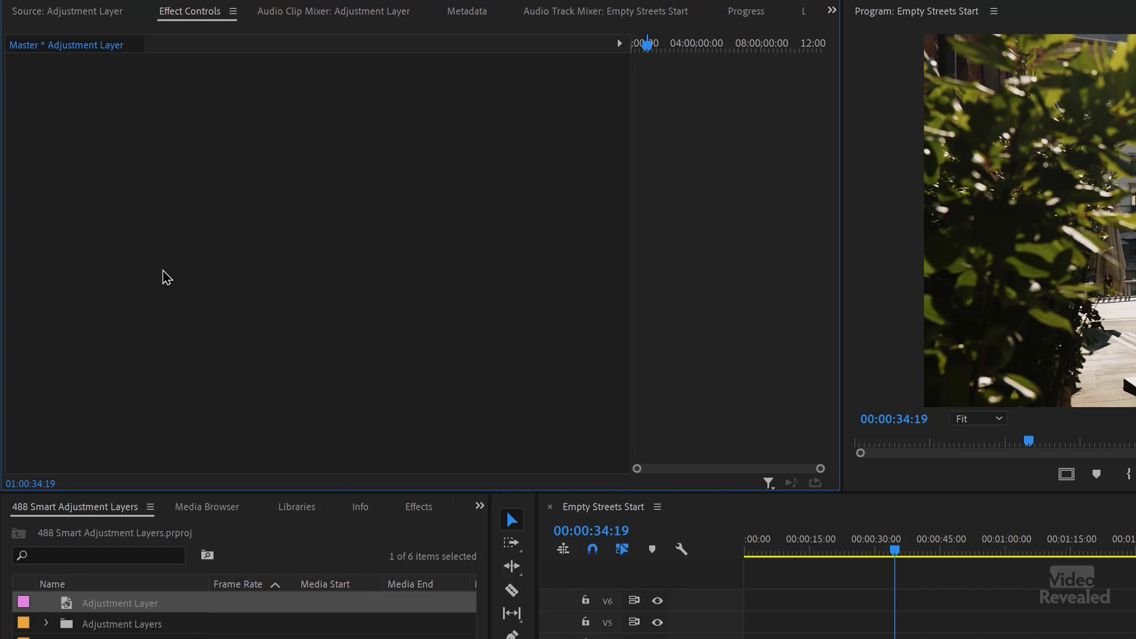
Apply the Fuji Eterna 250d Kodak 2395 preset to the master Adjustment Layer and place it on V2
{"action": "left_click", "coordinate": [422, 516]}
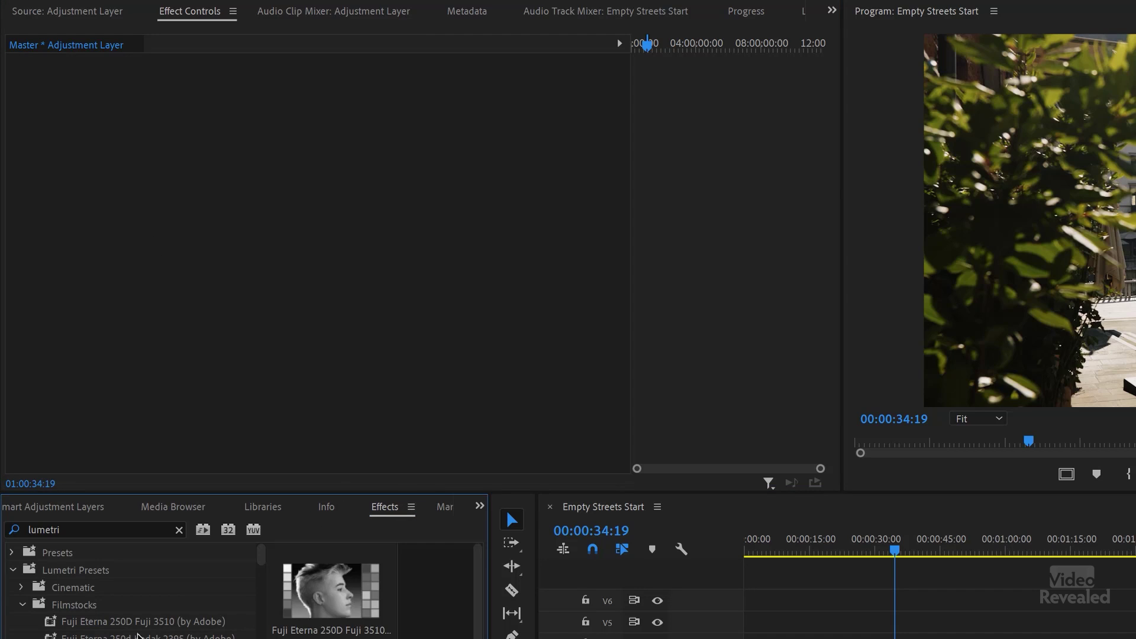
{"action": "left_click_drag", "start_coordinate": [118, 636], "coordinate": [54, 464]}
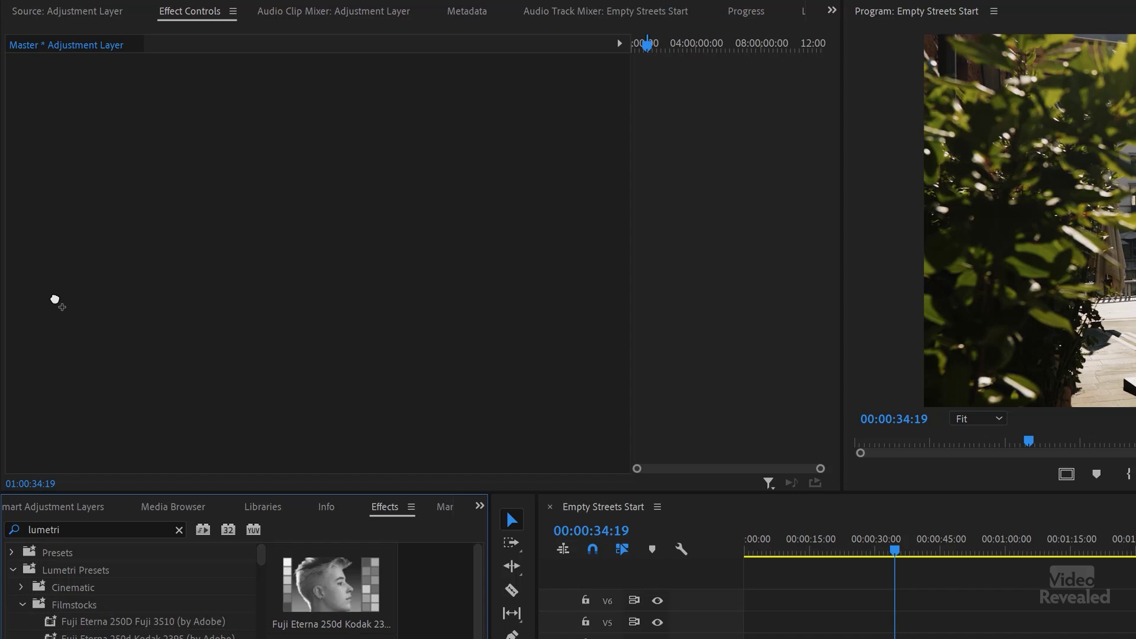
{"action": "left_click_drag", "start_coordinate": [55, 300], "coordinate": [54, 300]}
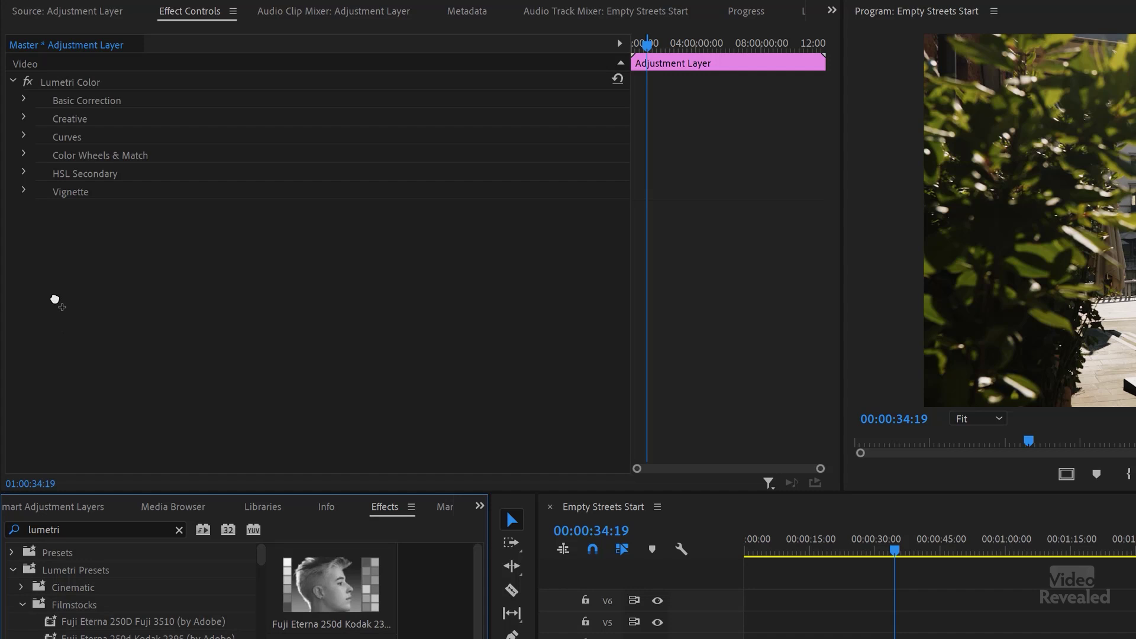
{"action": "left_click", "coordinate": [90, 511]}
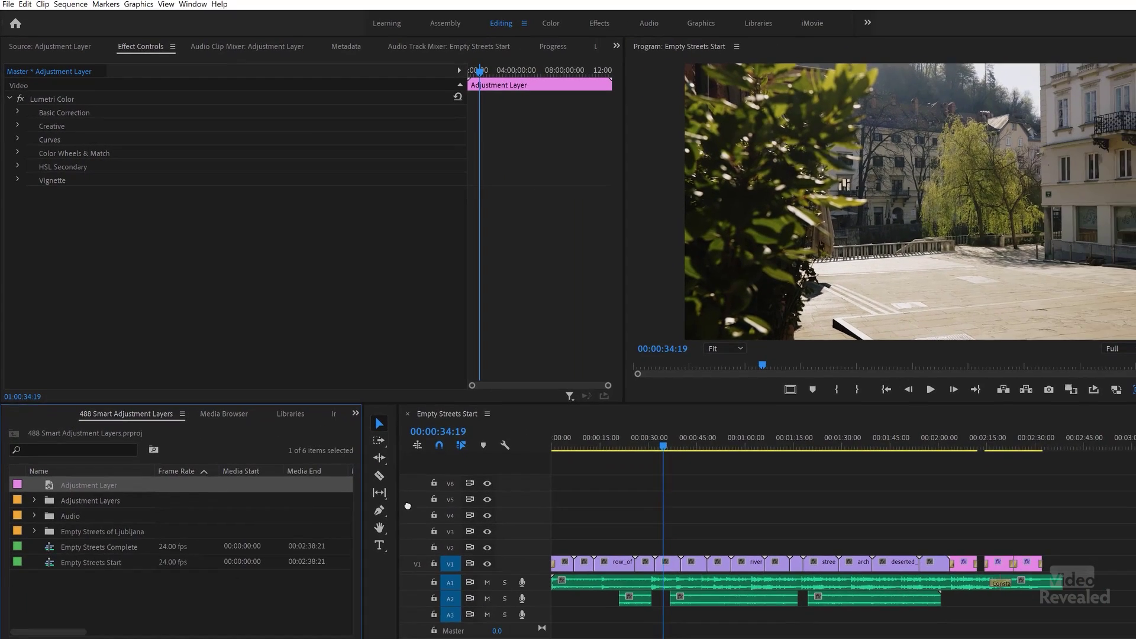
{"action": "left_click_drag", "start_coordinate": [408, 506], "coordinate": [541, 551]}
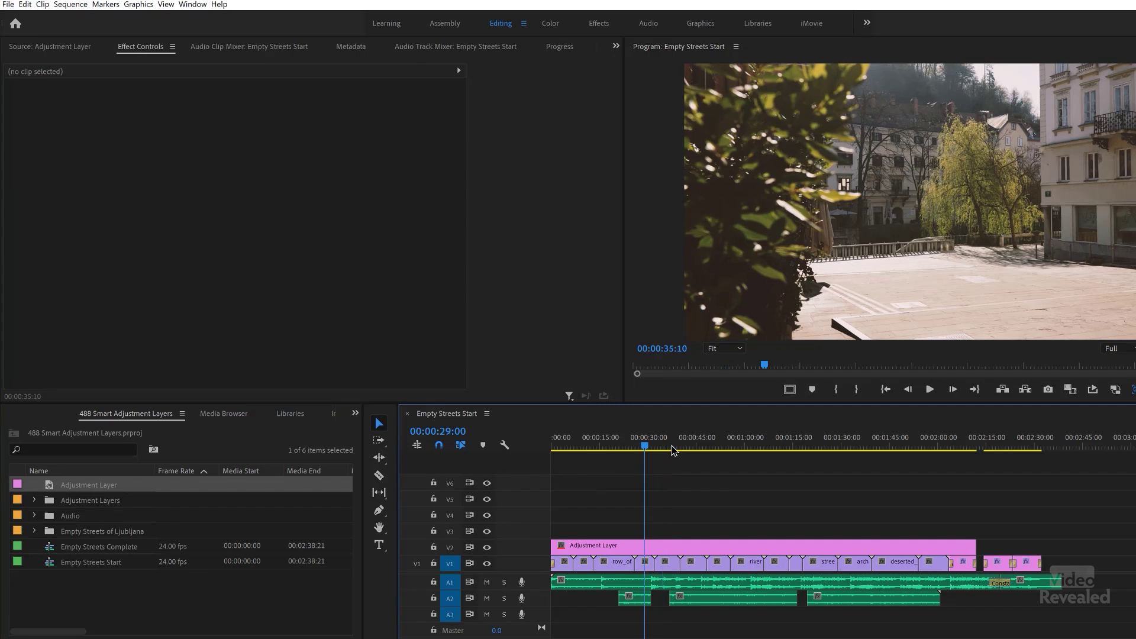
{"action": "left_click", "coordinate": [488, 548]}
{"action": "left_click", "coordinate": [489, 548]}
{"action": "left_click", "coordinate": [575, 547]}
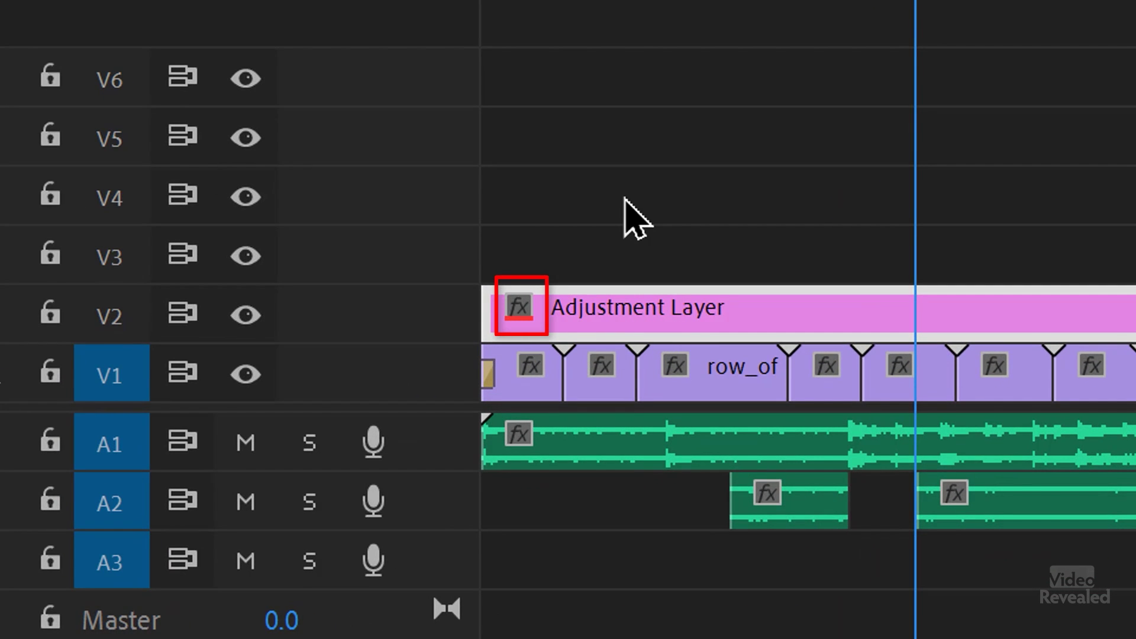
{"action": "left_click", "coordinate": [568, 214]}
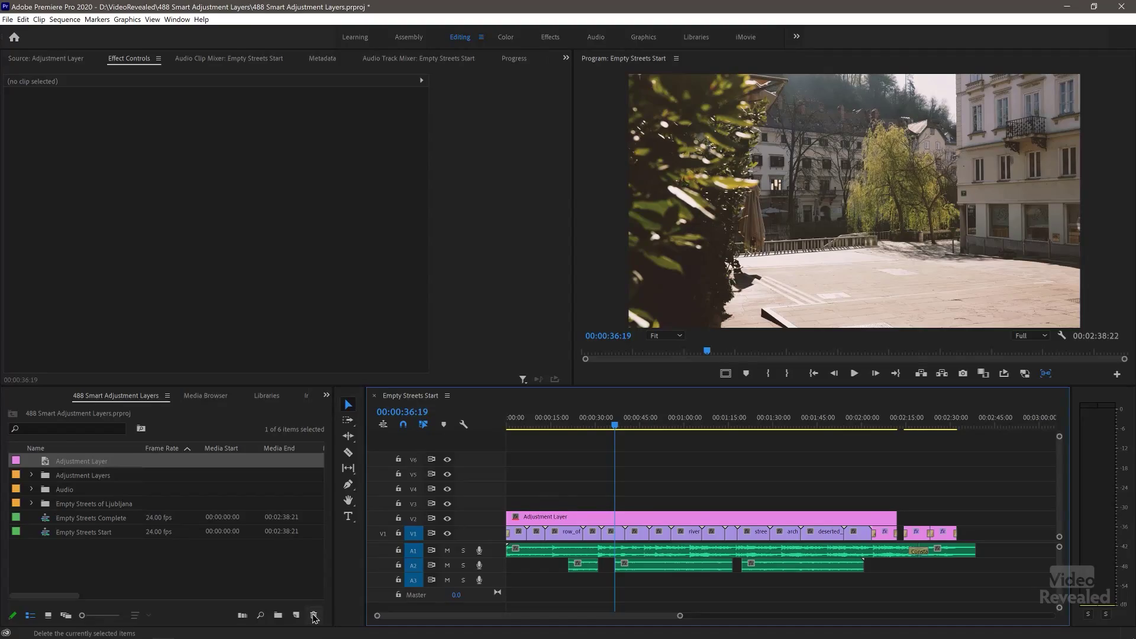
Delete the Adjustment Layer and its timeline uses, then expand the Adjustment Layers bin
{"action": "left_click", "coordinate": [314, 617]}
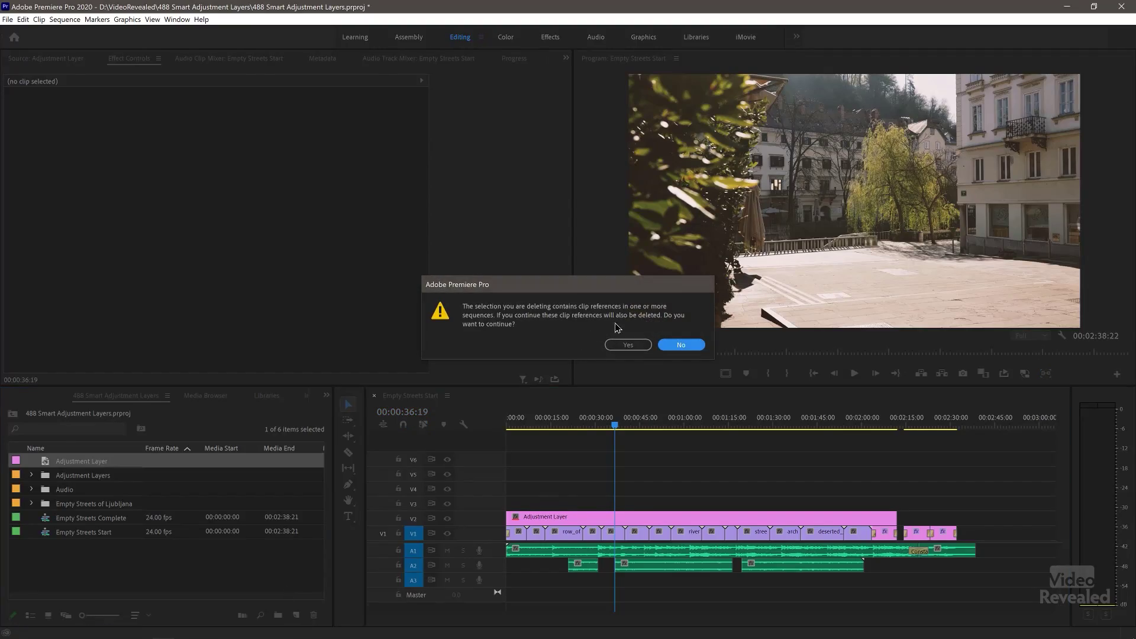
{"action": "left_click", "coordinate": [638, 344]}
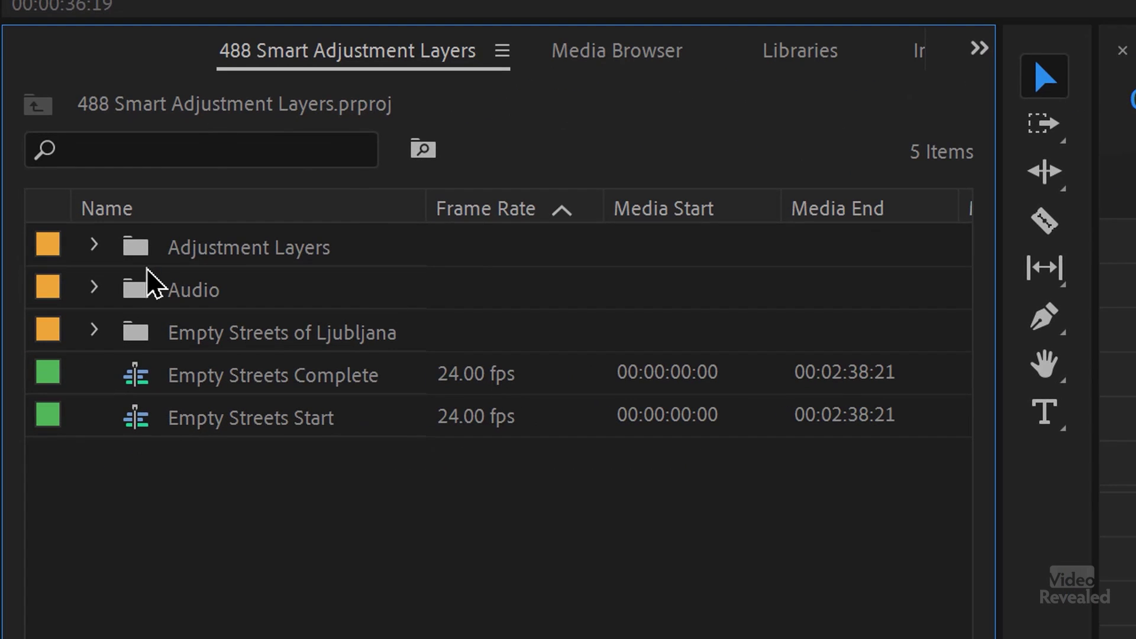
{"action": "left_click", "coordinate": [95, 247]}
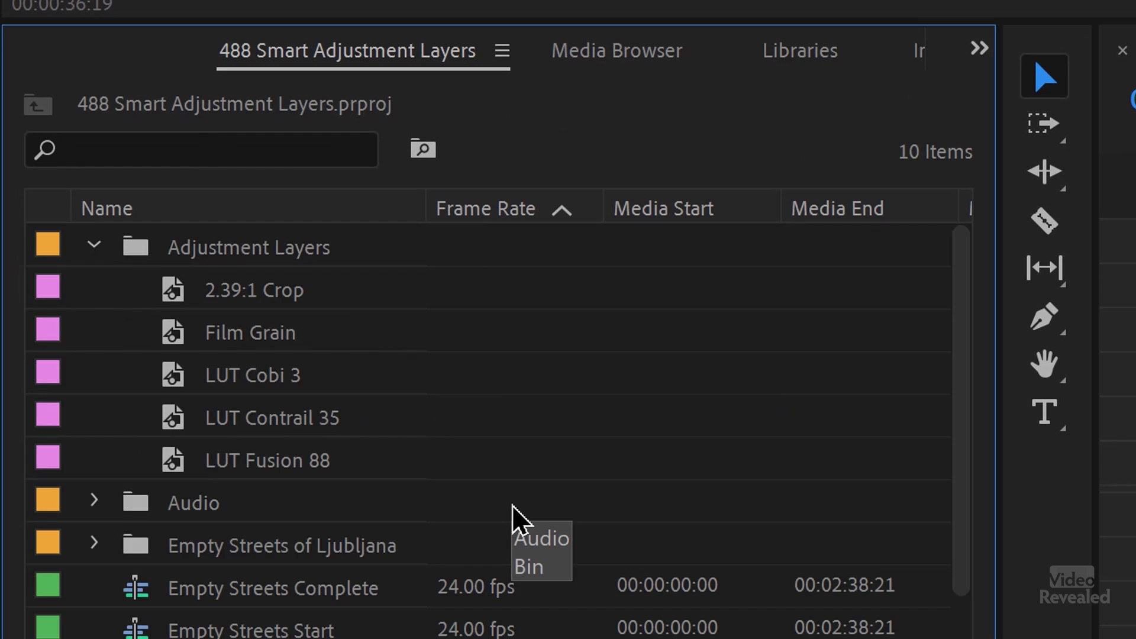
Select LUT Fusion 88 and check its Lumetri Color Basic Correction settings in Effect Controls
{"action": "left_click", "coordinate": [166, 463]}
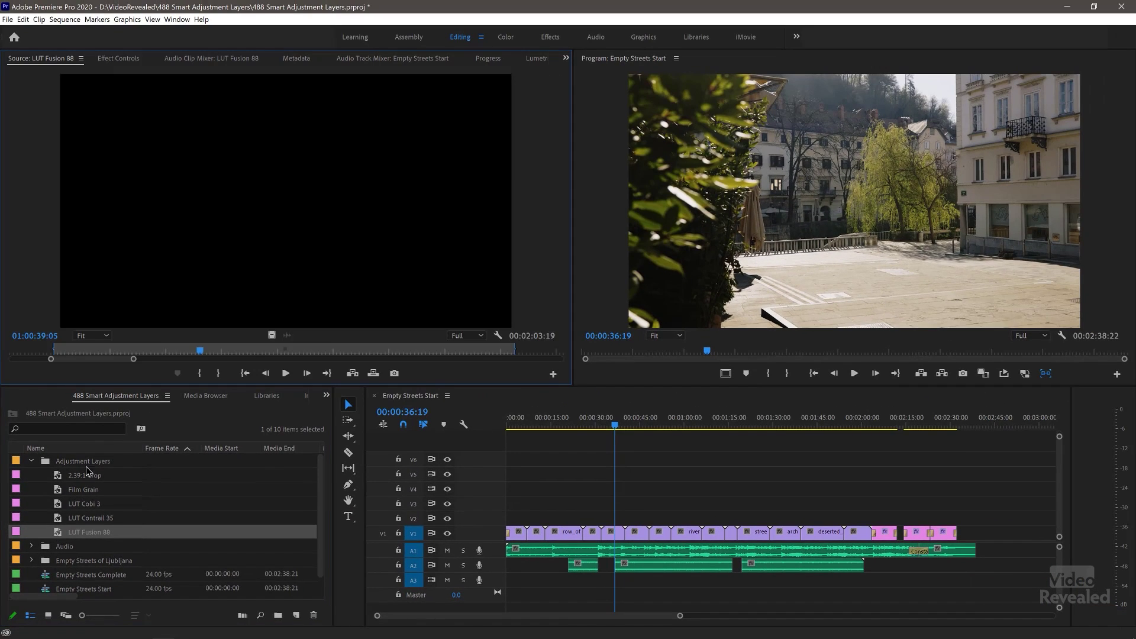
{"action": "left_click", "coordinate": [118, 58]}
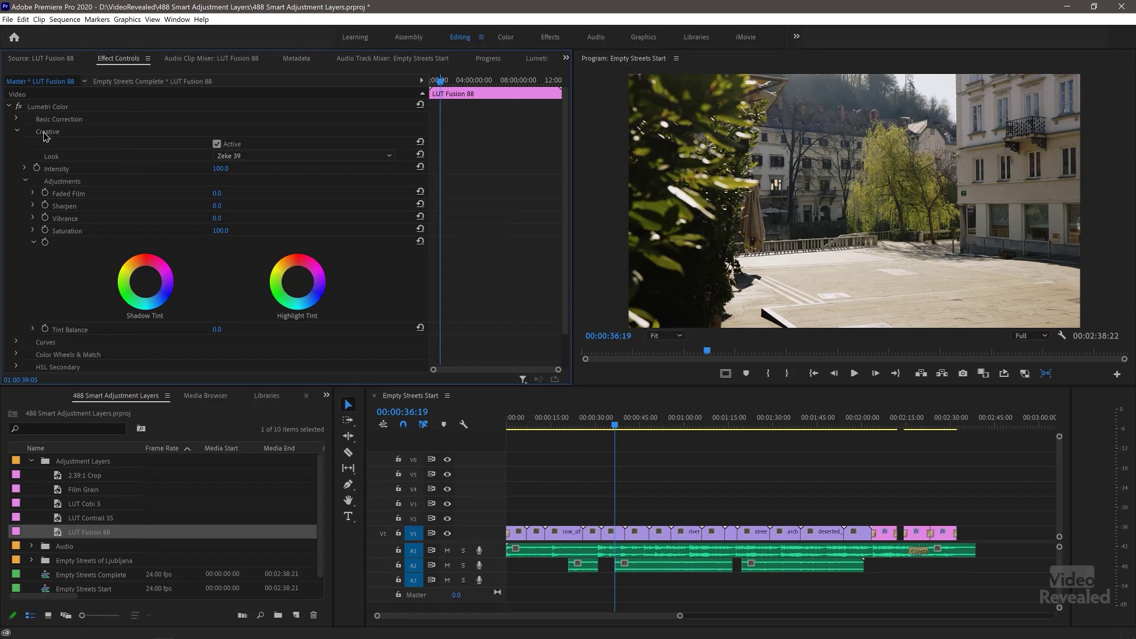
{"action": "left_click", "coordinate": [17, 119]}
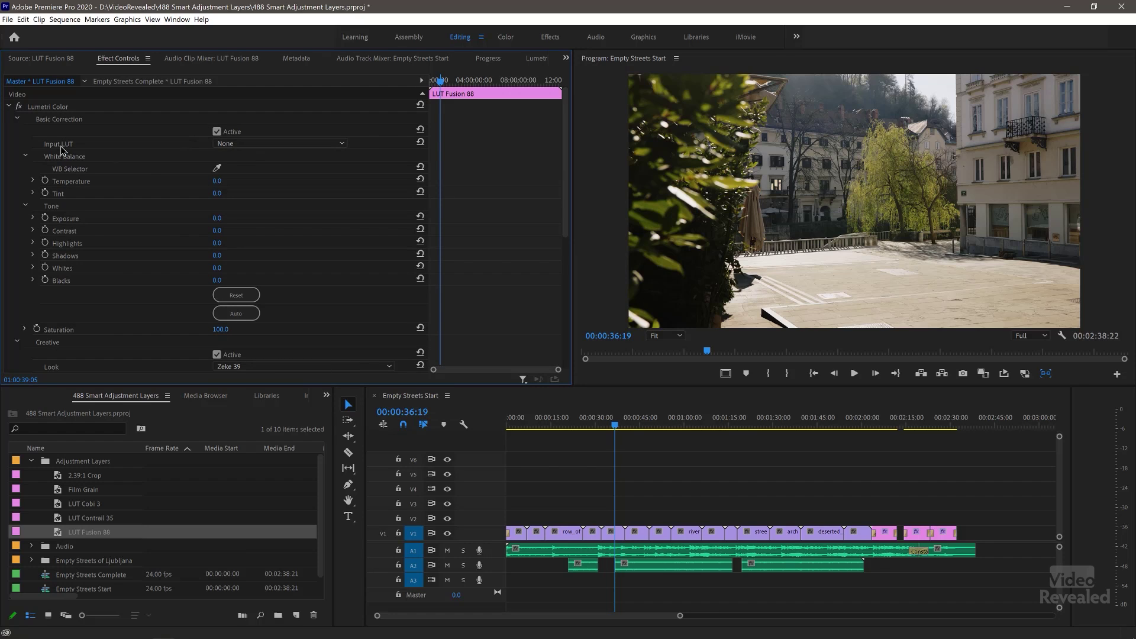
{"action": "left_click", "coordinate": [16, 120]}
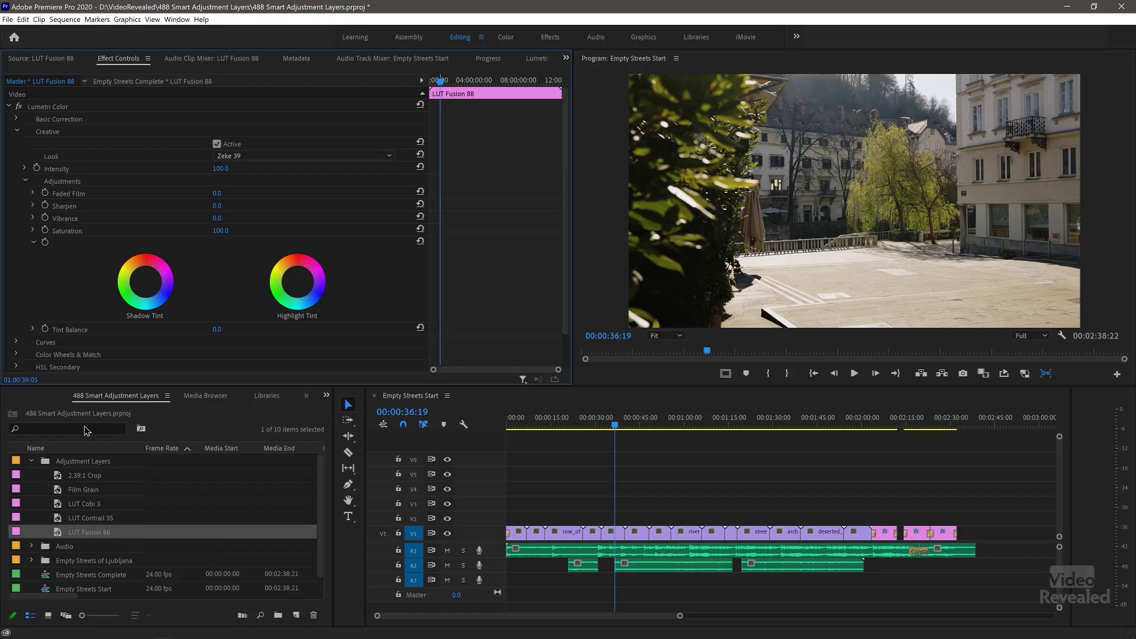
Place LUT Fusion 88 on V2 from the start, scrub back, and switch V2's output off
{"action": "left_click", "coordinate": [16, 131]}
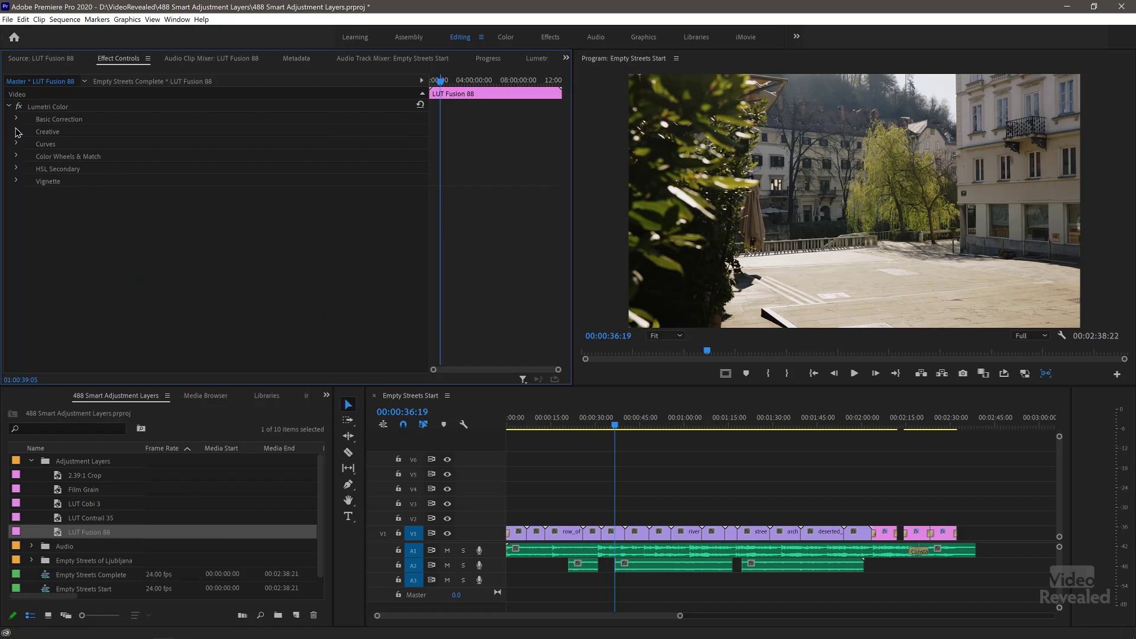
{"action": "left_click_drag", "start_coordinate": [59, 534], "coordinate": [511, 518]}
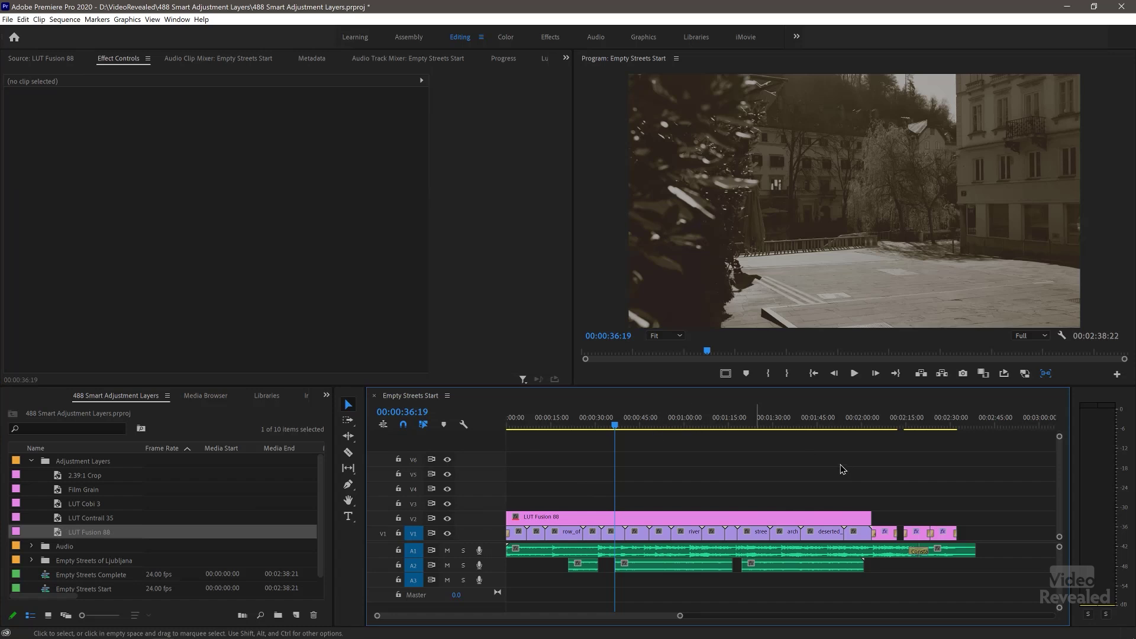
{"action": "left_click_drag", "start_coordinate": [592, 421], "coordinate": [684, 427]}
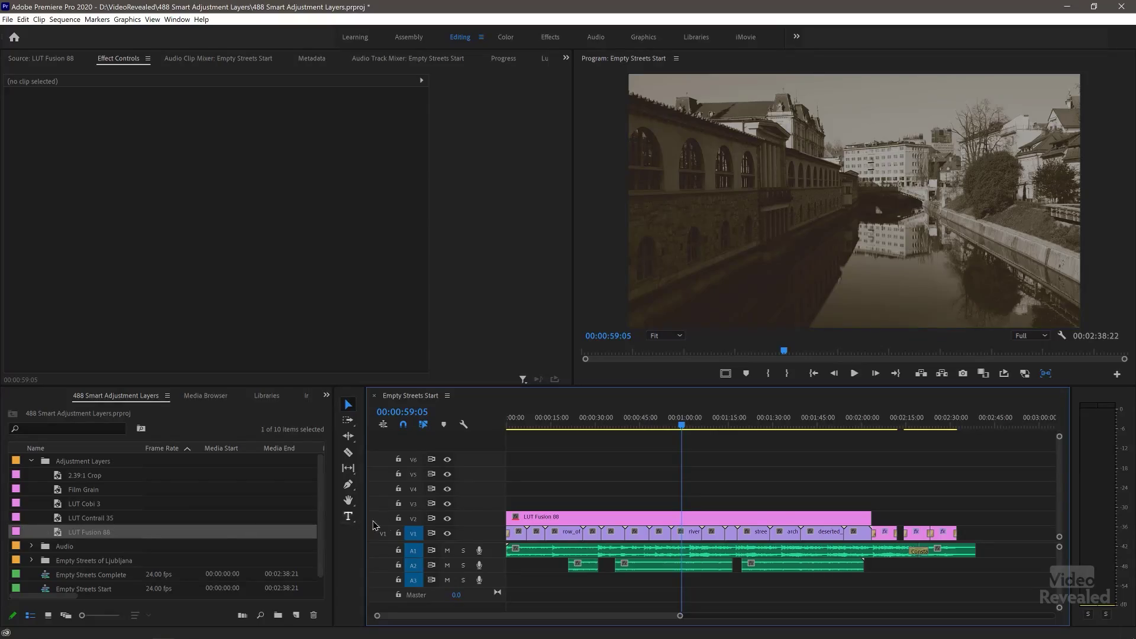
{"action": "left_click", "coordinate": [448, 519]}
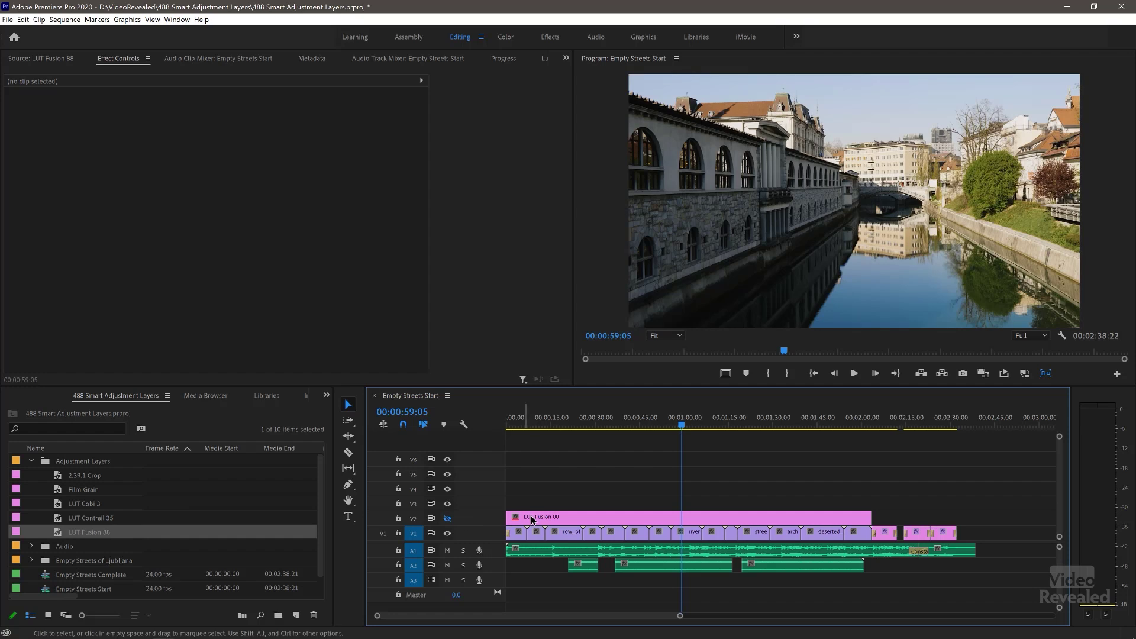
Place LUT Contrail 35 on V3 and compare with its output toggled, leaving V3 hidden
{"action": "left_click_drag", "start_coordinate": [59, 521], "coordinate": [150, 509]}
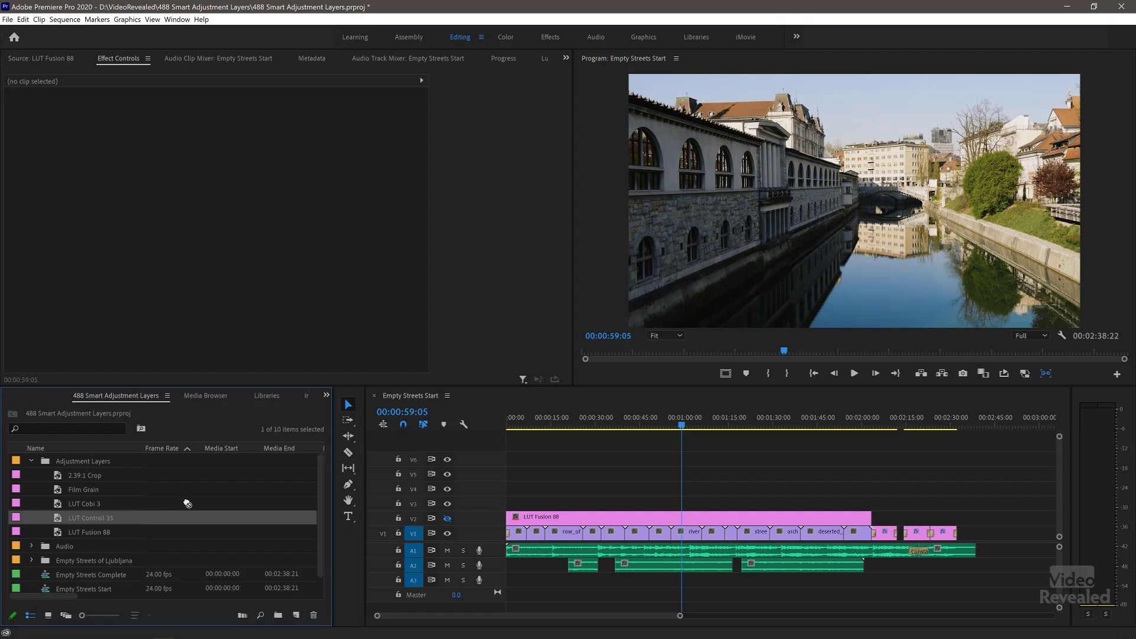
{"action": "left_click_drag", "start_coordinate": [480, 505], "coordinate": [510, 503]}
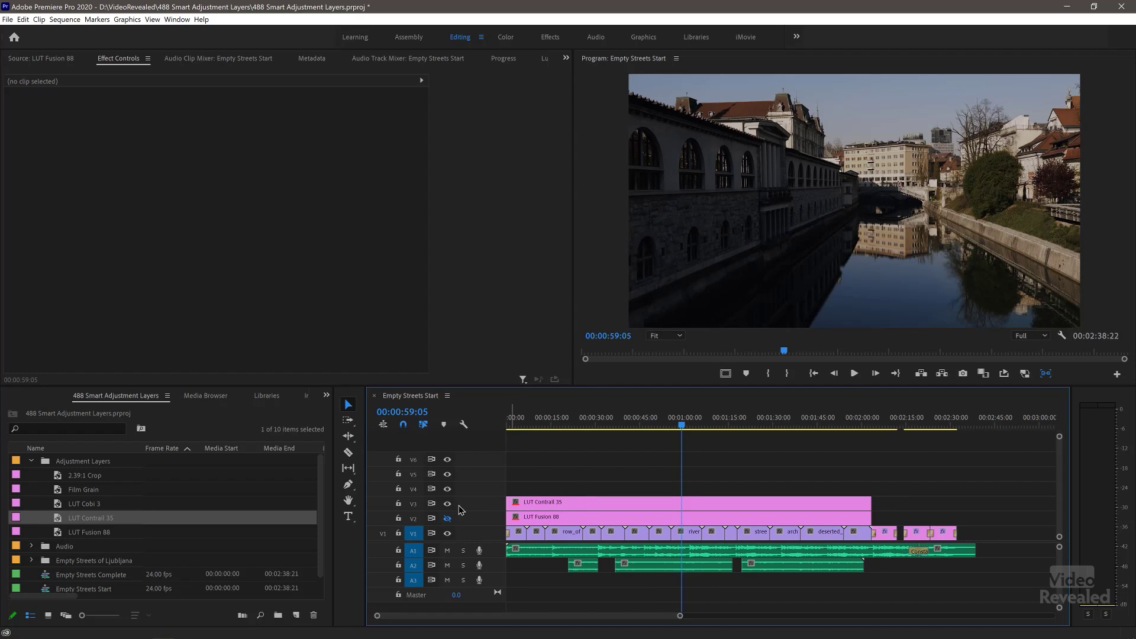
{"action": "left_click_drag", "start_coordinate": [592, 425], "coordinate": [564, 427]}
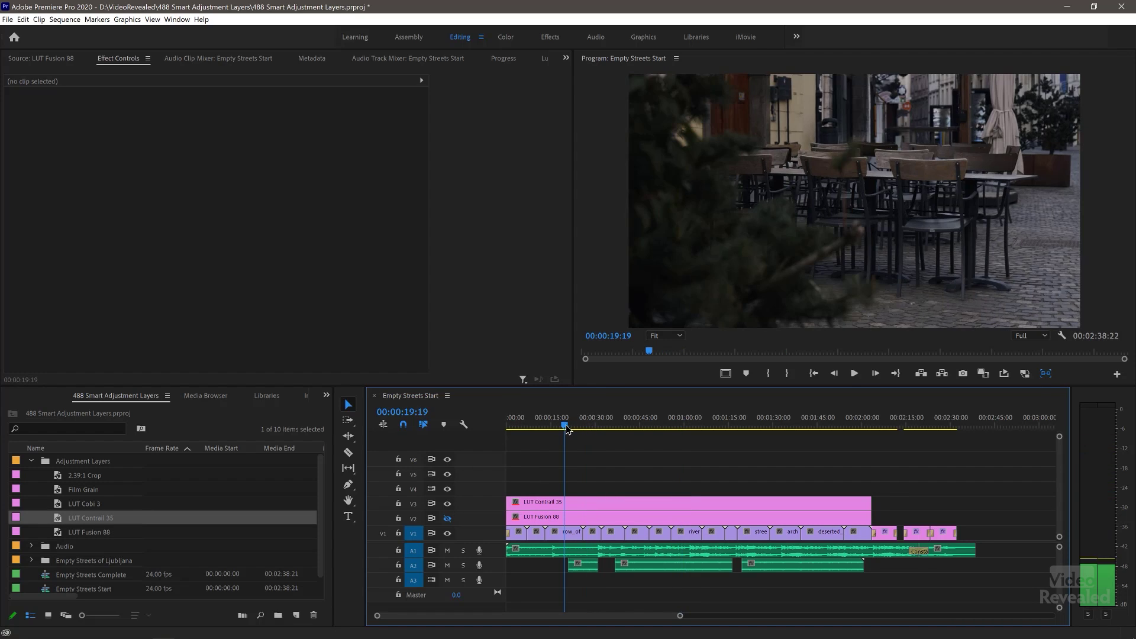
{"action": "left_click", "coordinate": [449, 504]}
{"action": "left_click", "coordinate": [448, 504]}
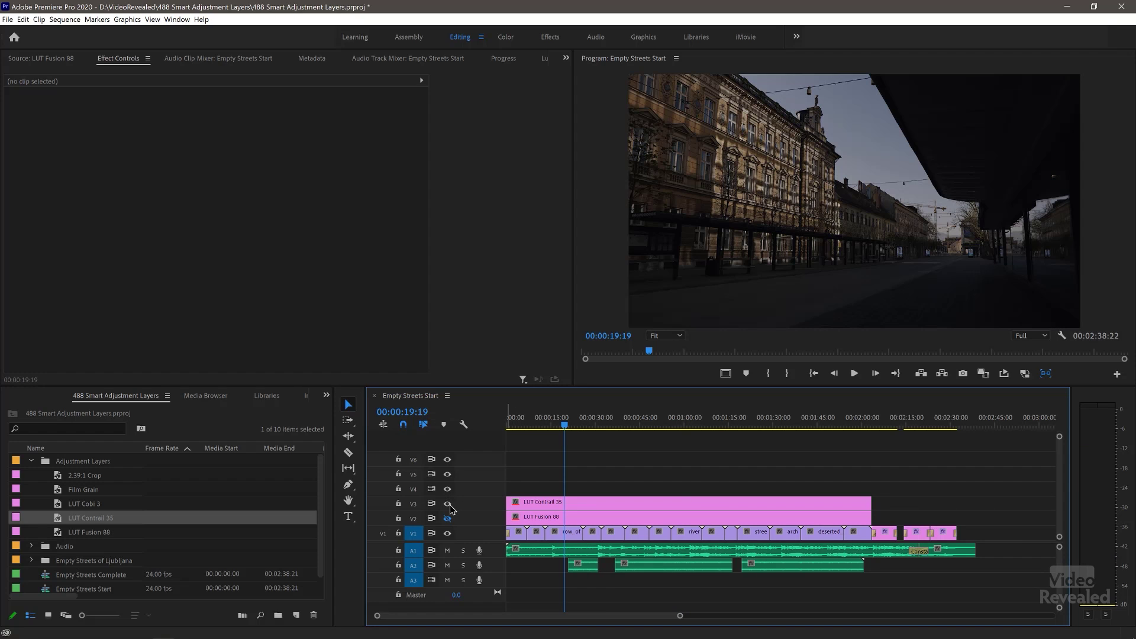
{"action": "left_click", "coordinate": [449, 504]}
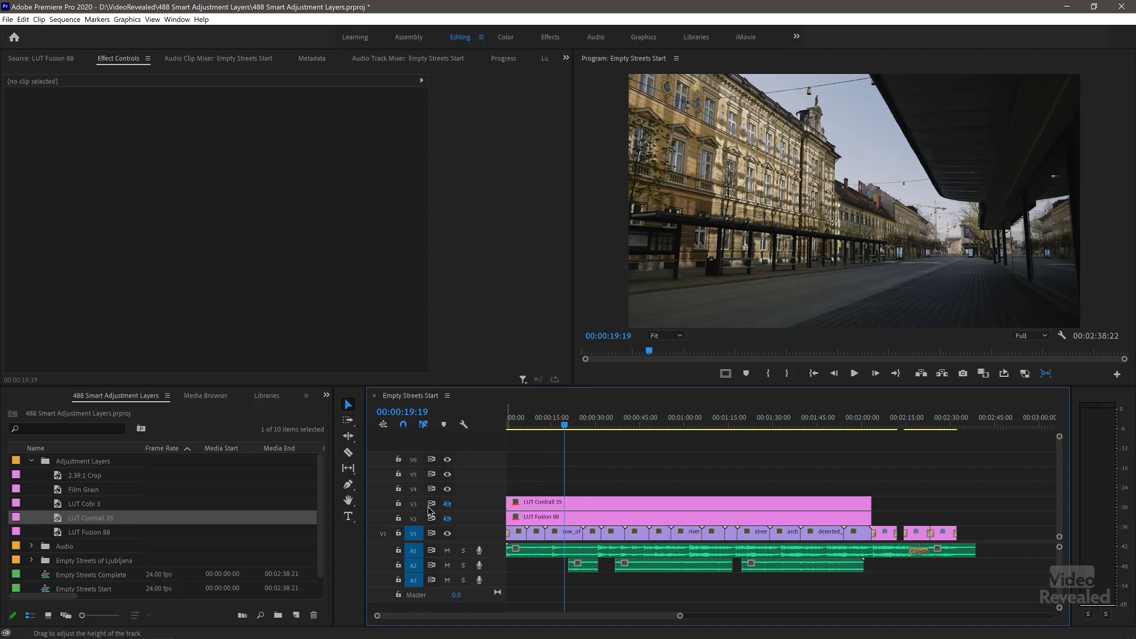
Place LUT Cobi 3 on V4, toggle its output to compare, then scrub forward
{"action": "left_click_drag", "start_coordinate": [67, 507], "coordinate": [497, 494]}
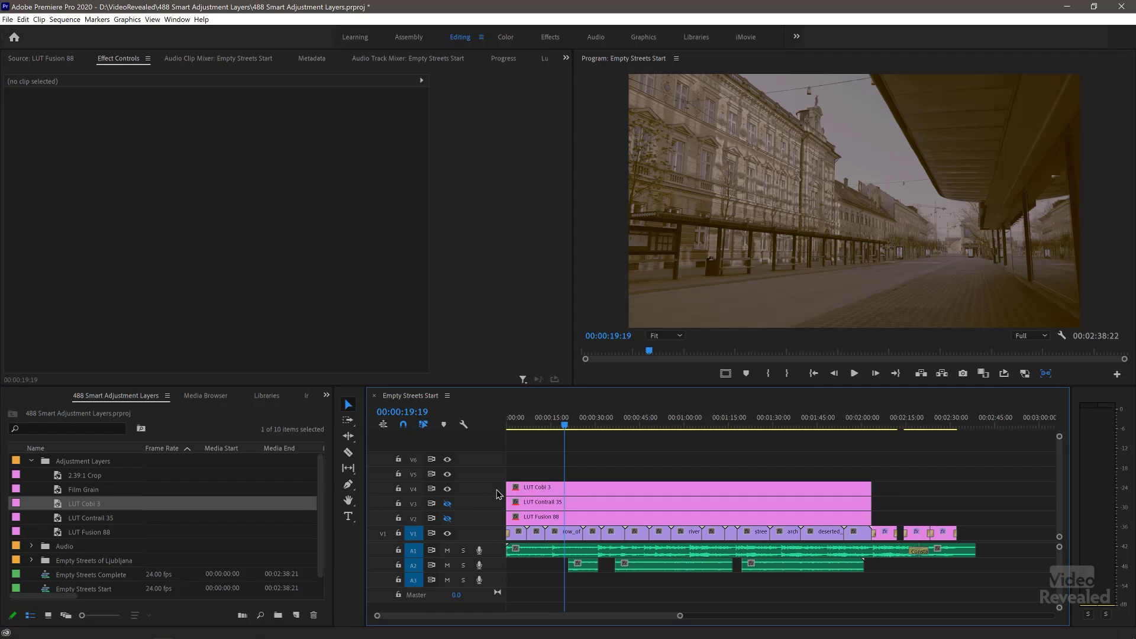
{"action": "left_click", "coordinate": [448, 490]}
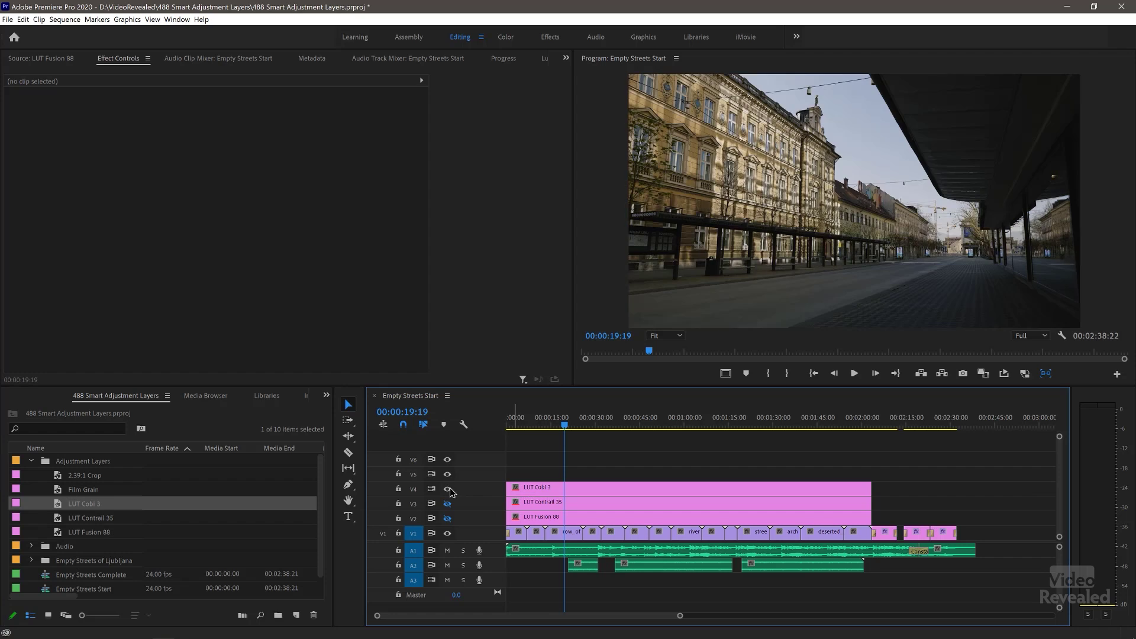
{"action": "left_click", "coordinate": [449, 490]}
{"action": "left_click_drag", "start_coordinate": [629, 426], "coordinate": [684, 429]}
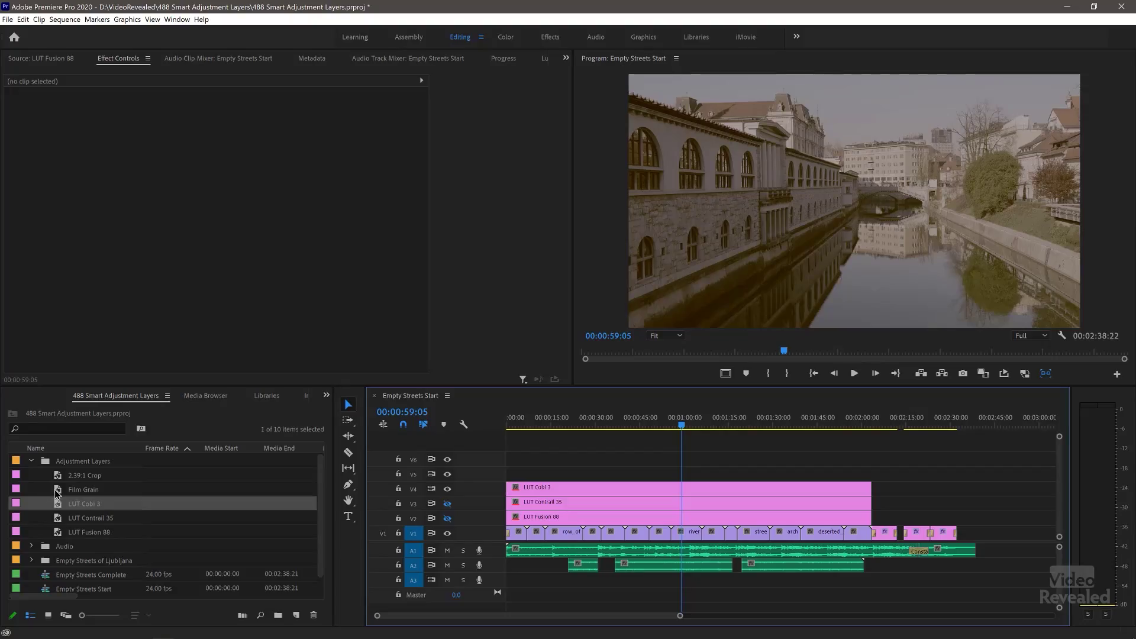
Drag the Film Grain adjustment layer onto V5 at the start of the sequence
{"action": "left_click_drag", "start_coordinate": [57, 491], "coordinate": [875, 475]}
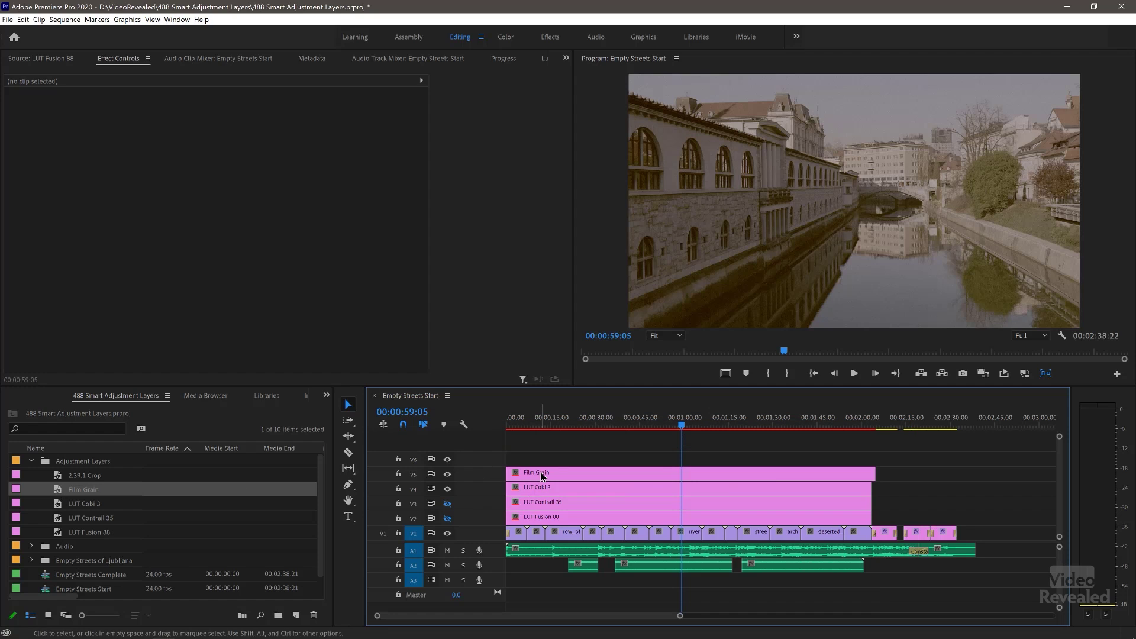
Inspect Film Grain's Noise HLS Auto parameters, then switch off V4's LUT Cobi 3 output
{"action": "double_click", "coordinate": [521, 474]}
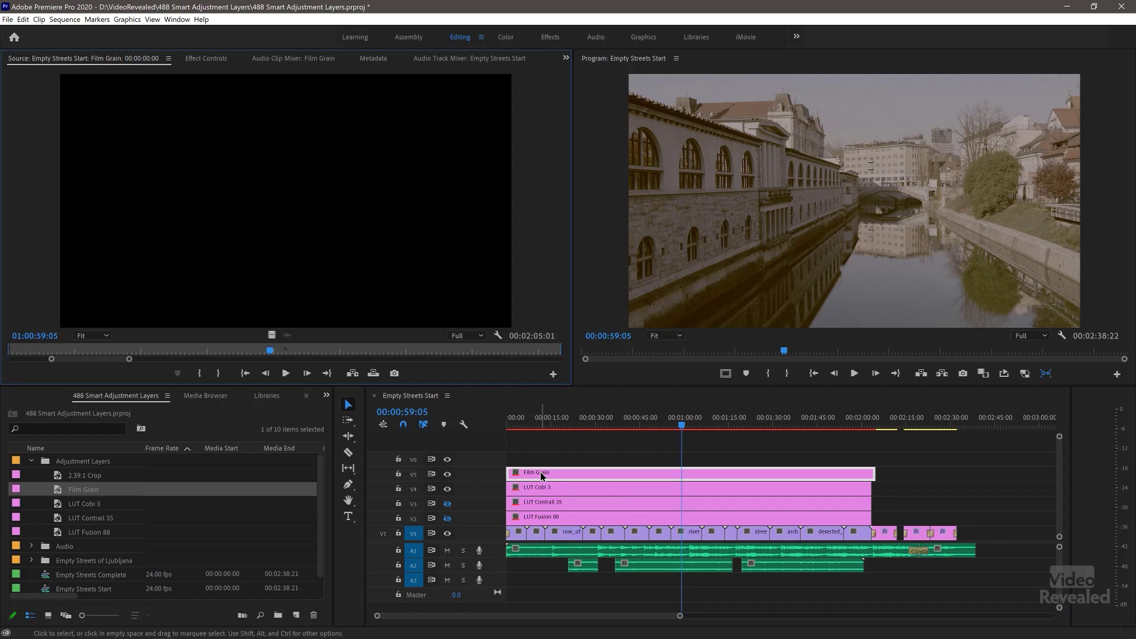
{"action": "left_click", "coordinate": [207, 58]}
{"action": "left_click", "coordinate": [58, 83]}
{"action": "left_click", "coordinate": [9, 106]}
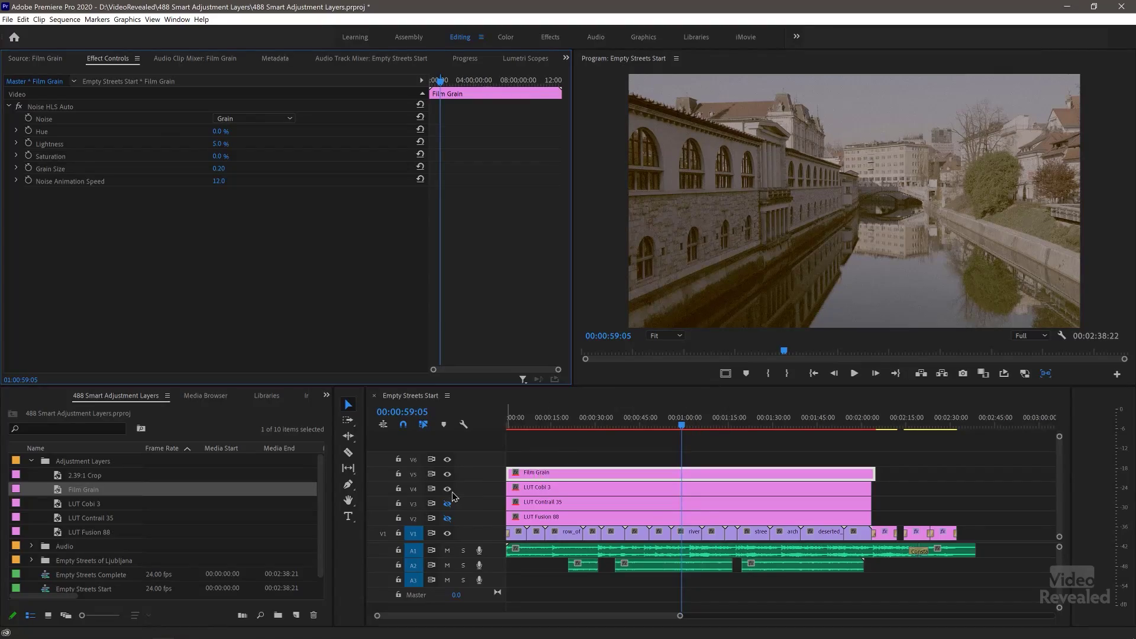
{"action": "left_click", "coordinate": [447, 489]}
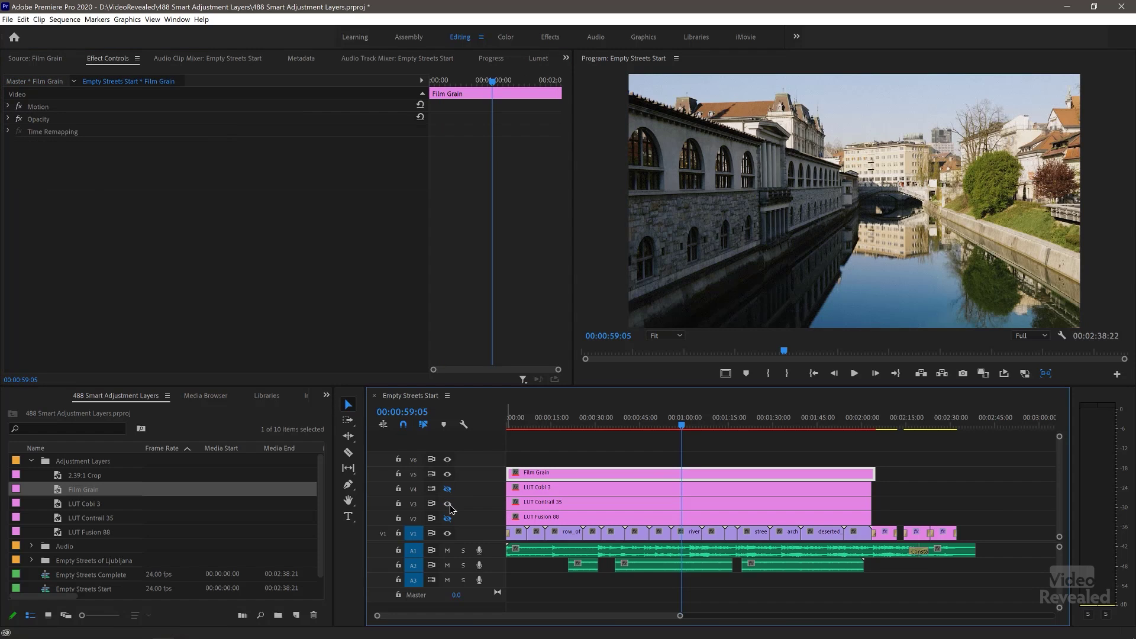
Move the playhead to the dark archway shot near 01:39 and hide the V5 Film Grain layer
{"action": "left_click_drag", "start_coordinate": [767, 423], "coordinate": [815, 426]}
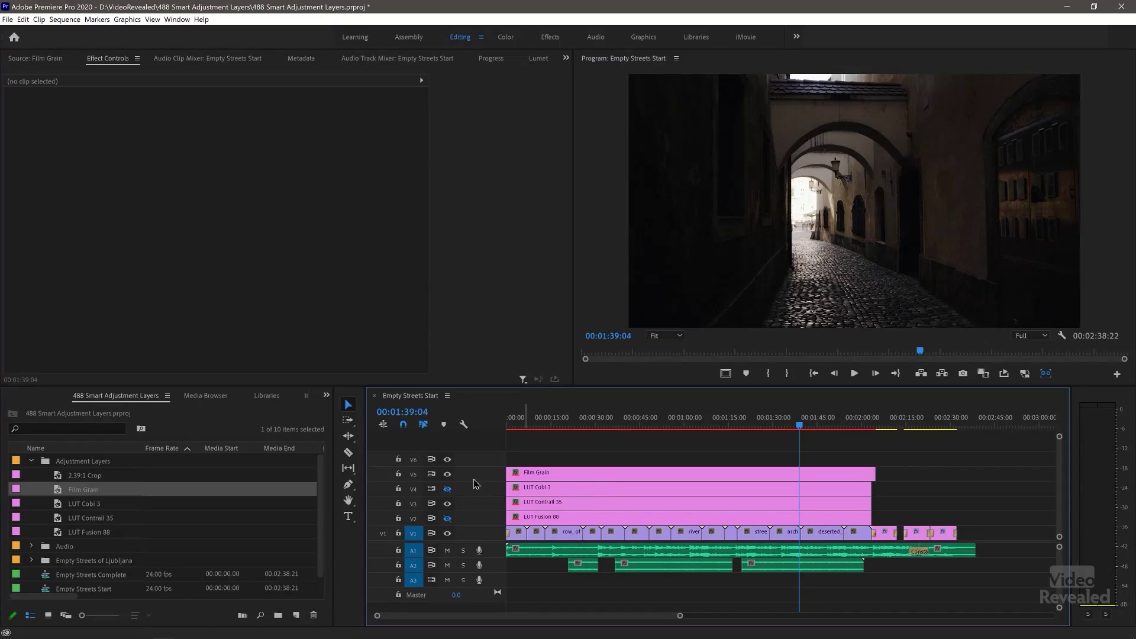
{"action": "left_click", "coordinate": [448, 474]}
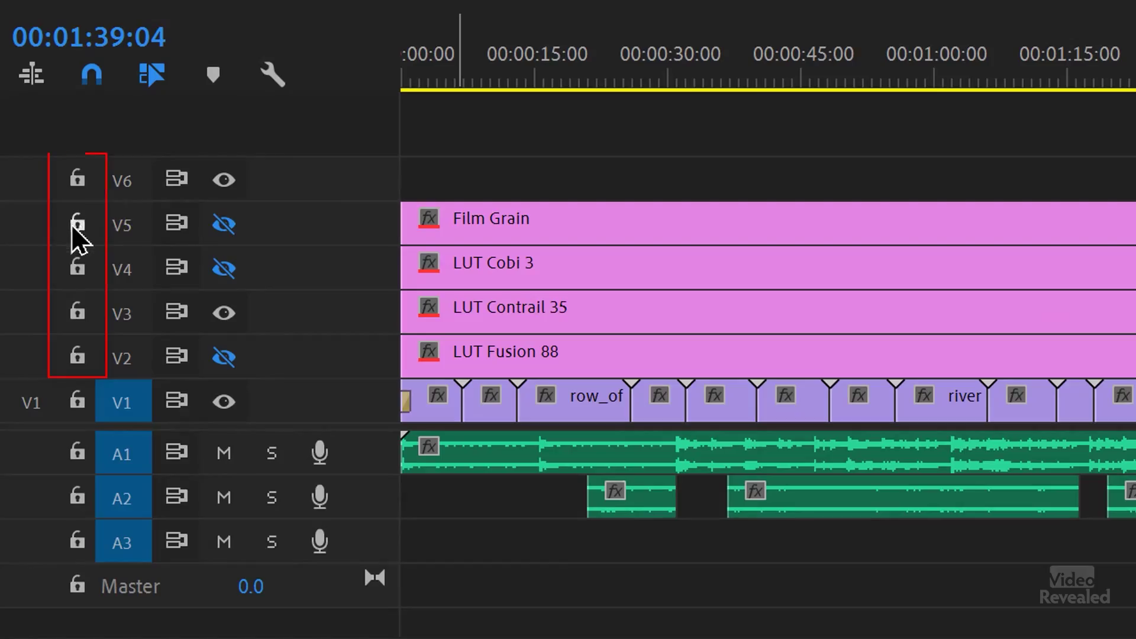
Lock the adjustment-layer tracks V5, V4, V3 and V2
{"action": "left_click", "coordinate": [77, 224]}
{"action": "left_click", "coordinate": [73, 265]}
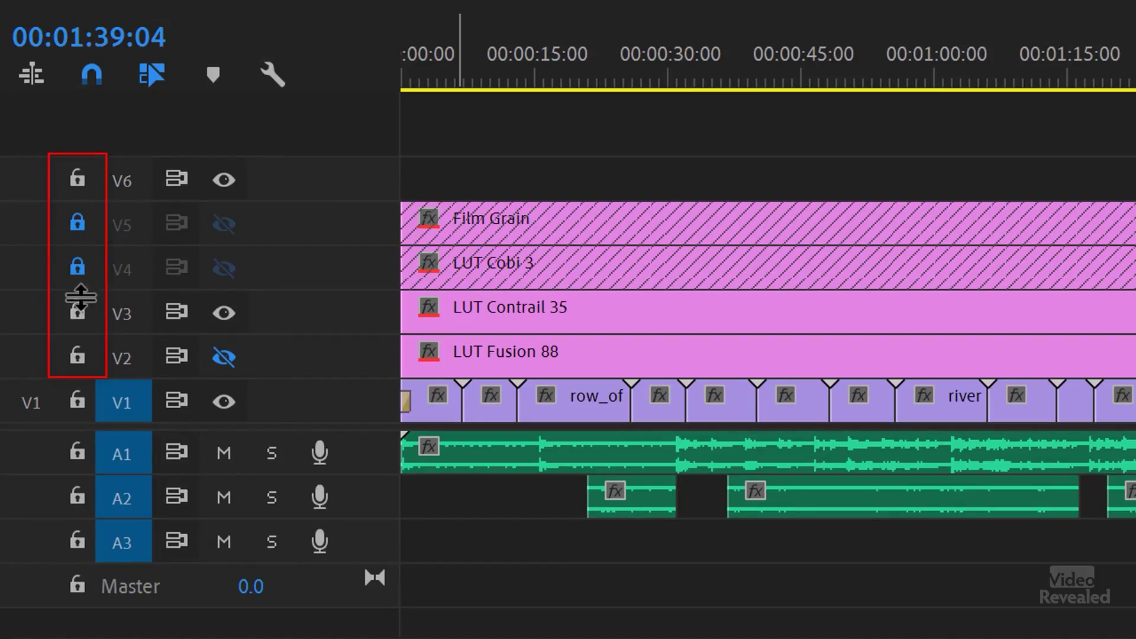
{"action": "left_click", "coordinate": [81, 304]}
{"action": "left_click", "coordinate": [77, 355]}
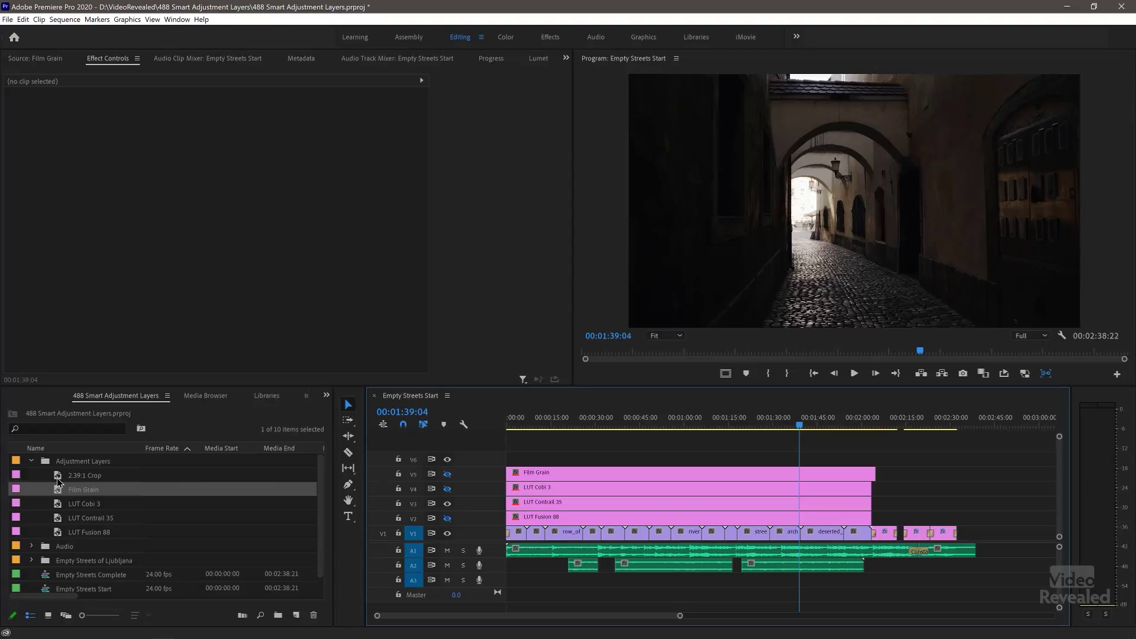
Place the 2.39:1 Crop adjustment layer on V6 and preview the letterbox bars on and off
{"action": "left_click_drag", "start_coordinate": [57, 481], "coordinate": [485, 460]}
{"action": "left_click_drag", "start_coordinate": [682, 422], "coordinate": [744, 425]}
{"action": "left_click", "coordinate": [449, 460]}
{"action": "left_click", "coordinate": [449, 461]}
{"action": "left_click", "coordinate": [595, 463]}
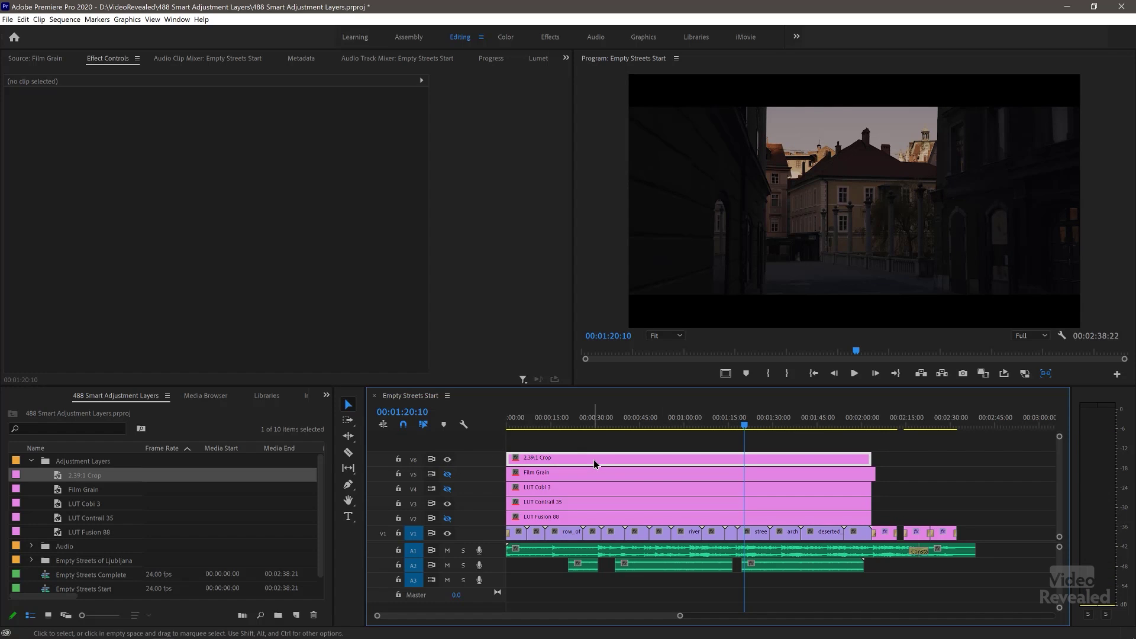
{"action": "left_click", "coordinate": [640, 439]}
{"action": "left_click_drag", "start_coordinate": [668, 427], "coordinate": [703, 427]}
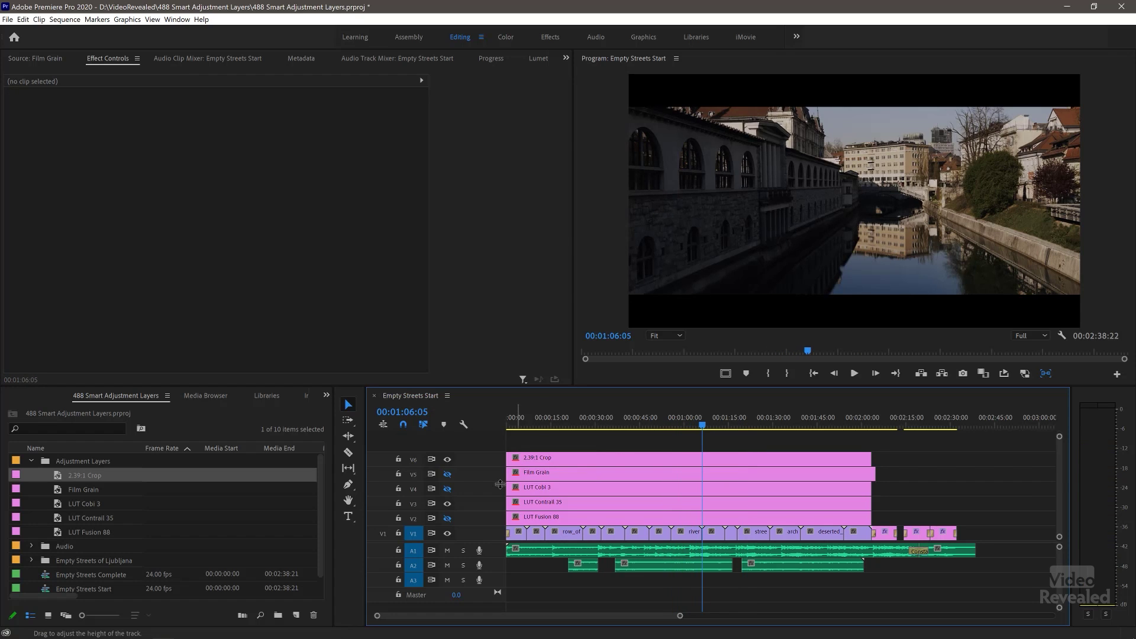
Show Film Grain and LUT Cobi 3, hide LUT Contrail 35, then move to 1:45
{"action": "left_click", "coordinate": [448, 474]}
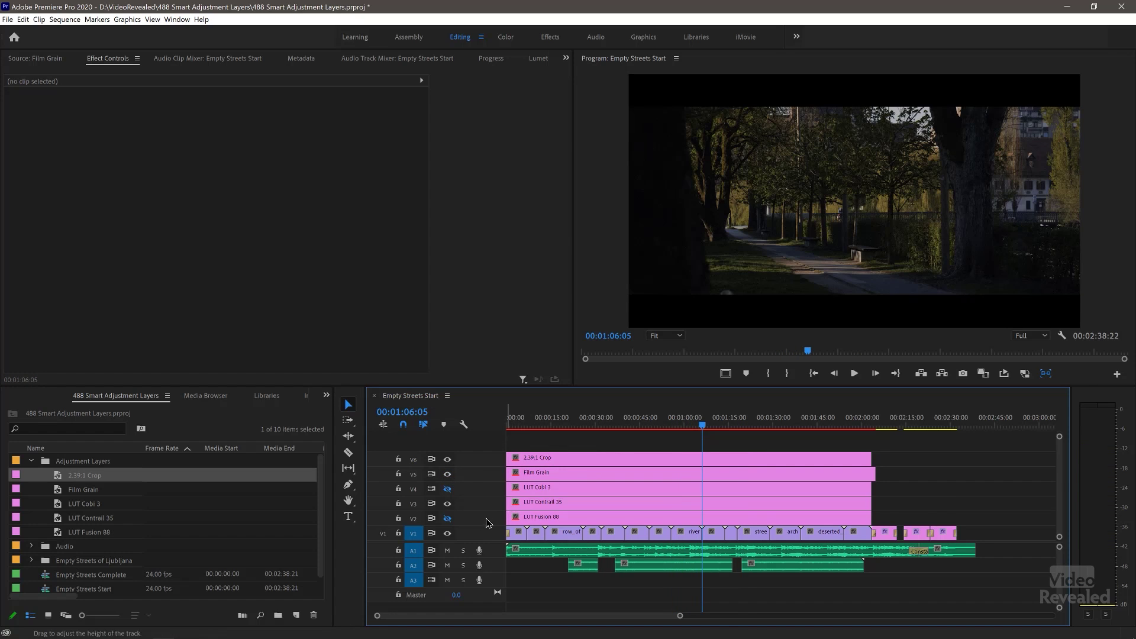
{"action": "left_click", "coordinate": [448, 504]}
{"action": "left_click", "coordinate": [448, 490]}
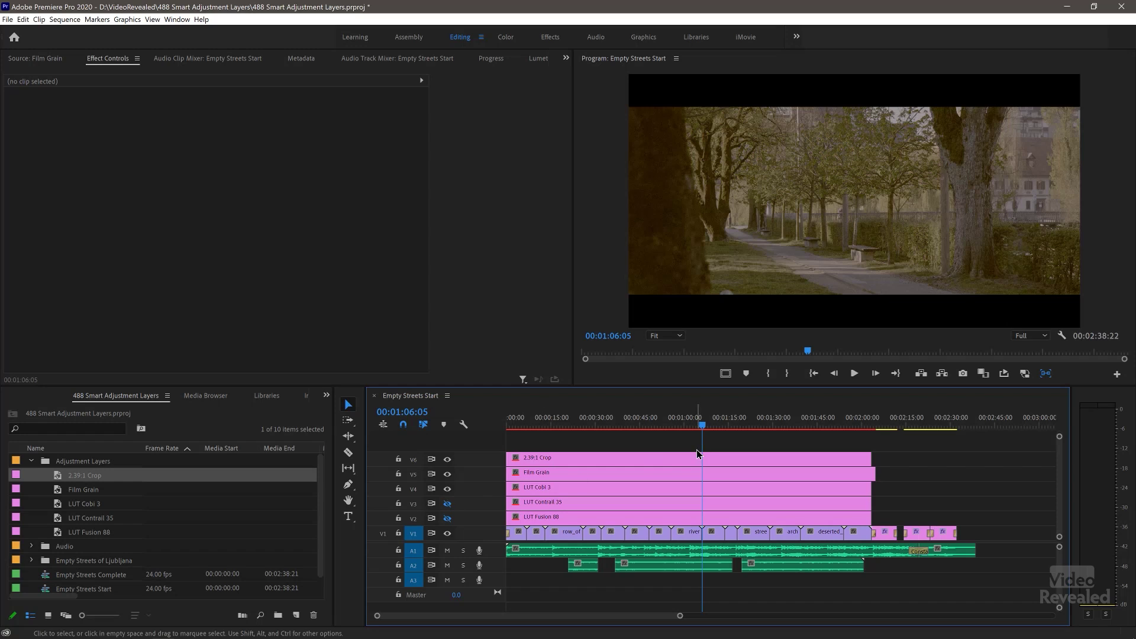
{"action": "left_click", "coordinate": [818, 427]}
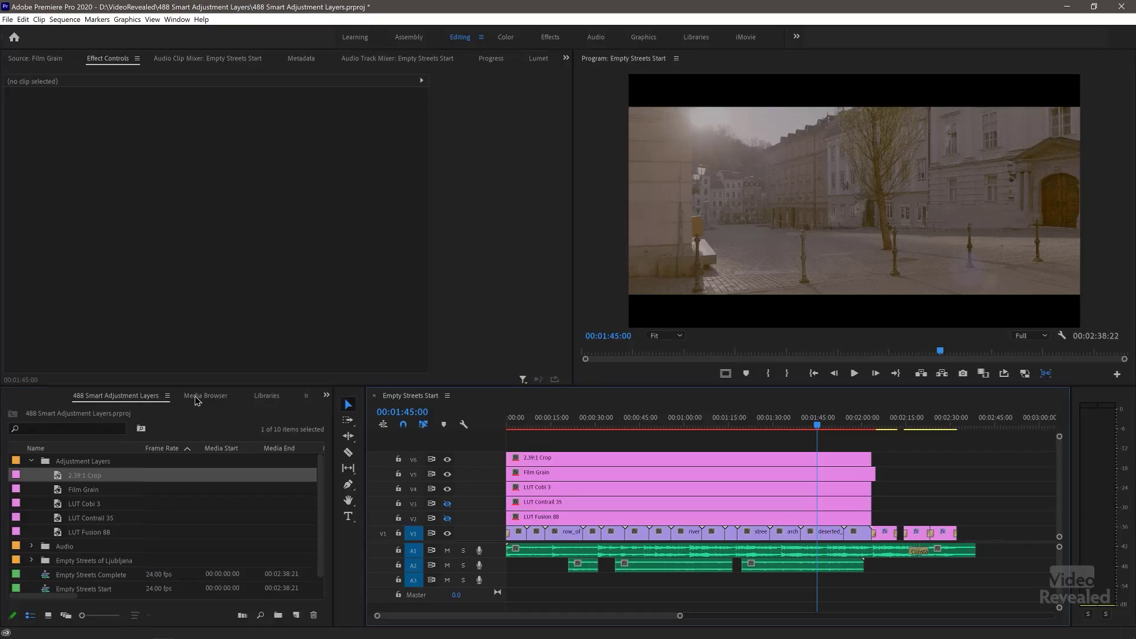
Switch the lower-left panel to the Media Browser's favourite folders
{"action": "left_click", "coordinate": [196, 396]}
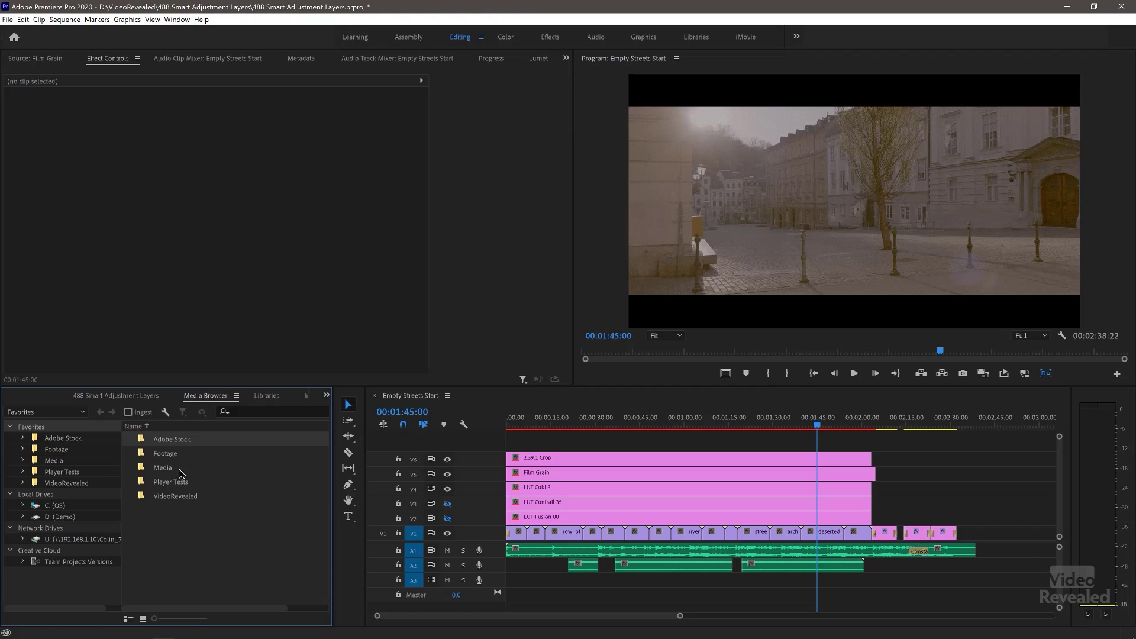
Switch back to the 488 Smart Adjustment Layers project tab
{"action": "left_click", "coordinate": [124, 396]}
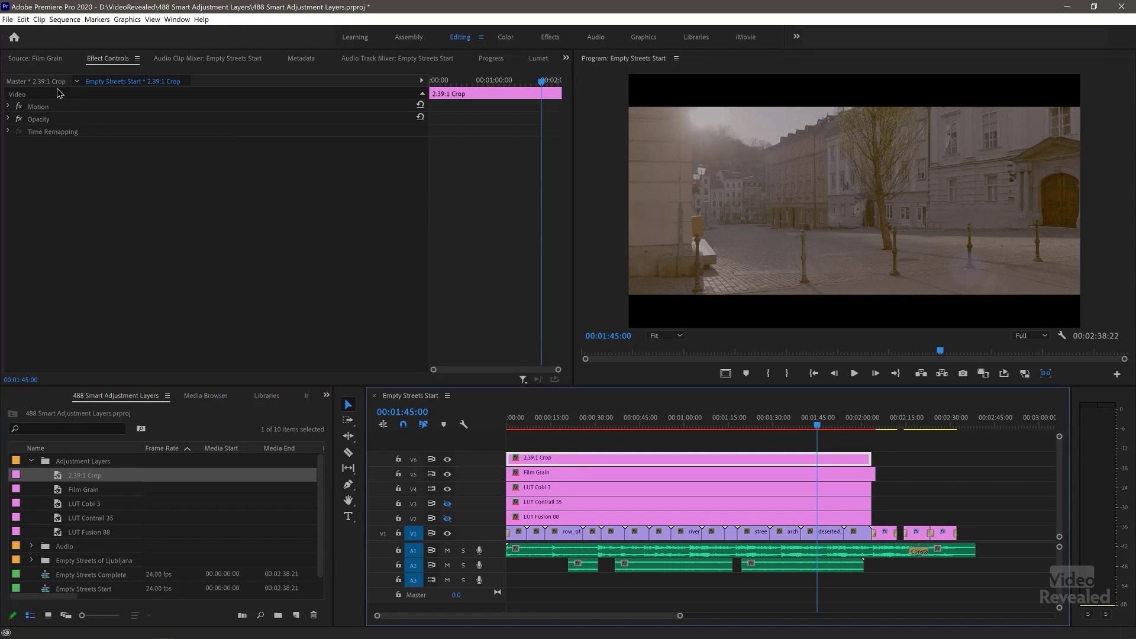
Cut the Crop effect from the 2.39:1 Crop master clip and paste it onto the sequence instance
{"action": "left_click", "coordinate": [53, 82]}
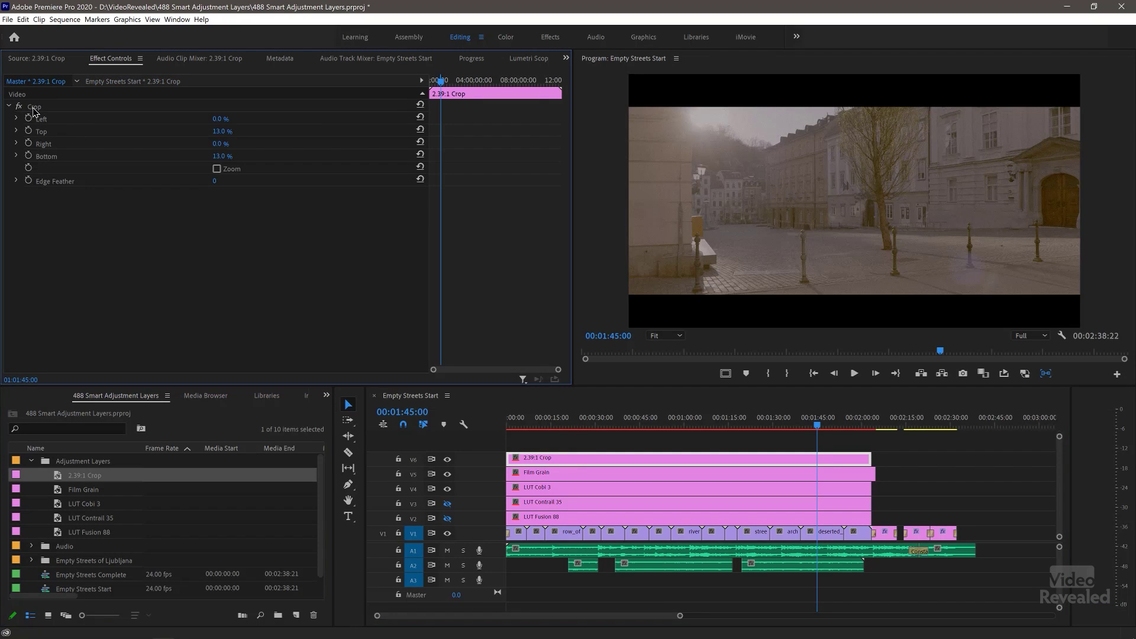
{"action": "left_click", "coordinate": [33, 109]}
{"action": "key", "text": "Delete"}
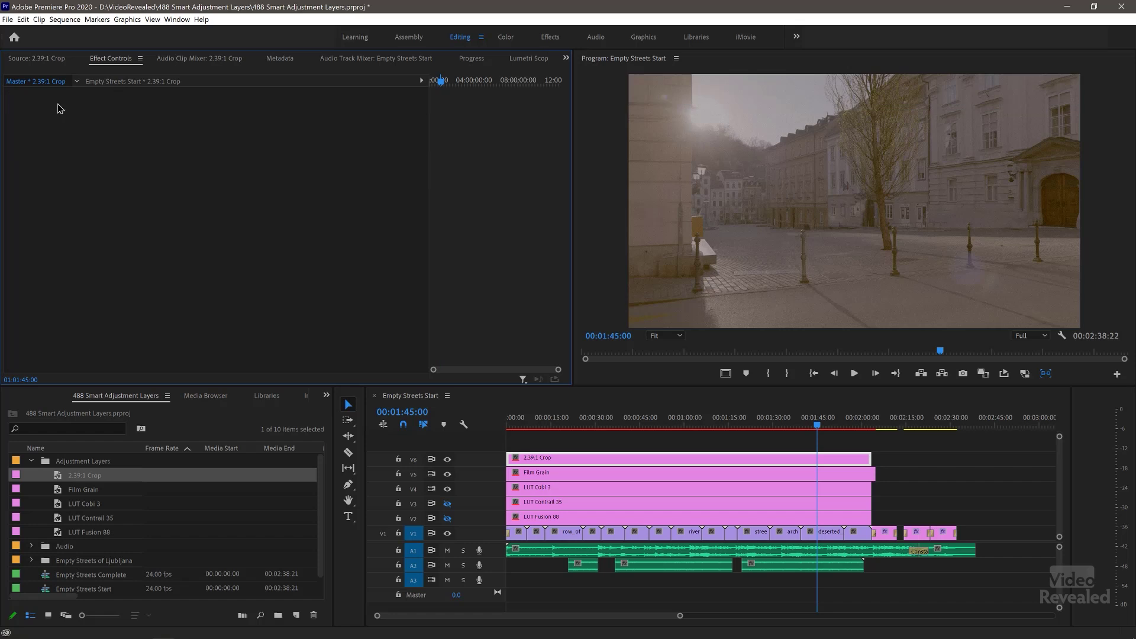
{"action": "left_click", "coordinate": [118, 82]}
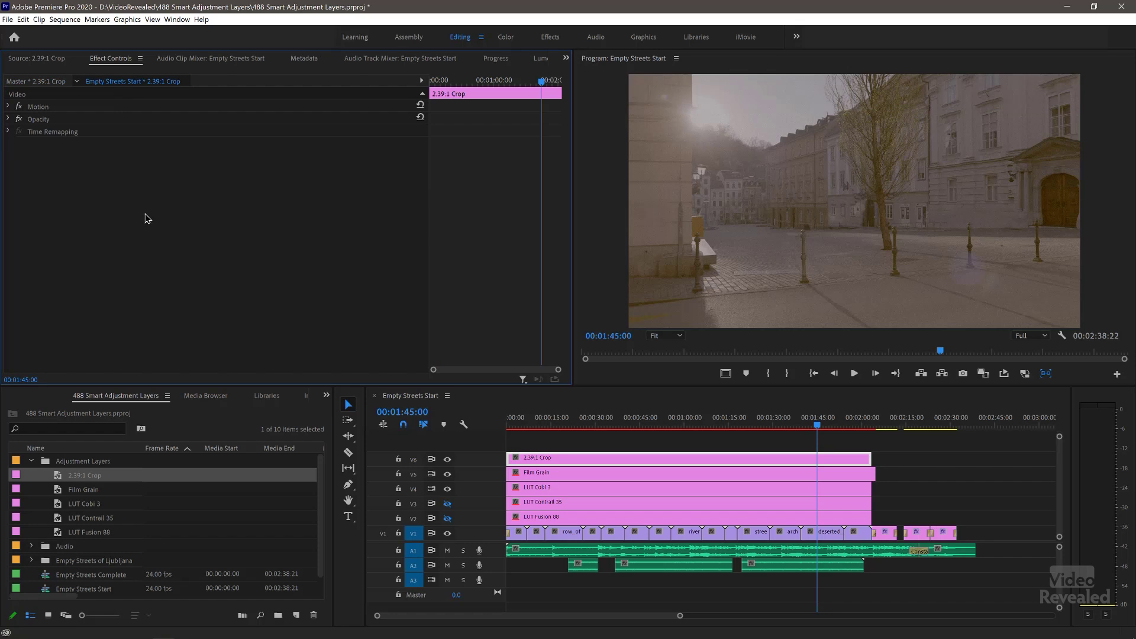
{"action": "key", "text": "ctrl+v"}
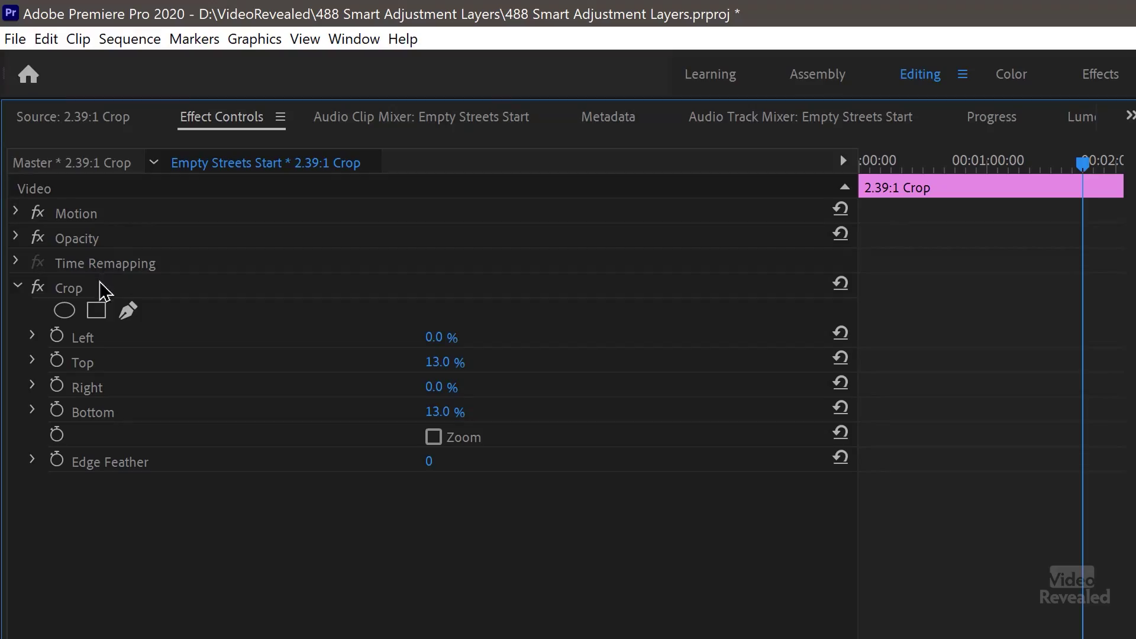
Cut the Crop effect from the sequence instance and paste it back onto the 2.39:1 Crop master clip
{"action": "left_click", "coordinate": [100, 290]}
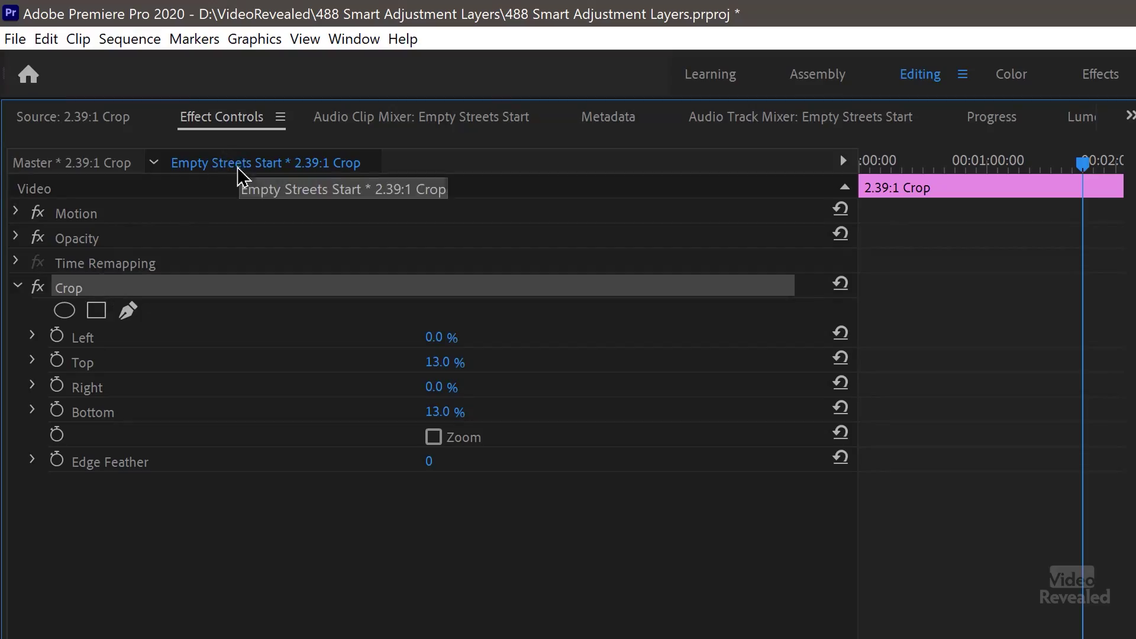
{"action": "left_click", "coordinate": [51, 39]}
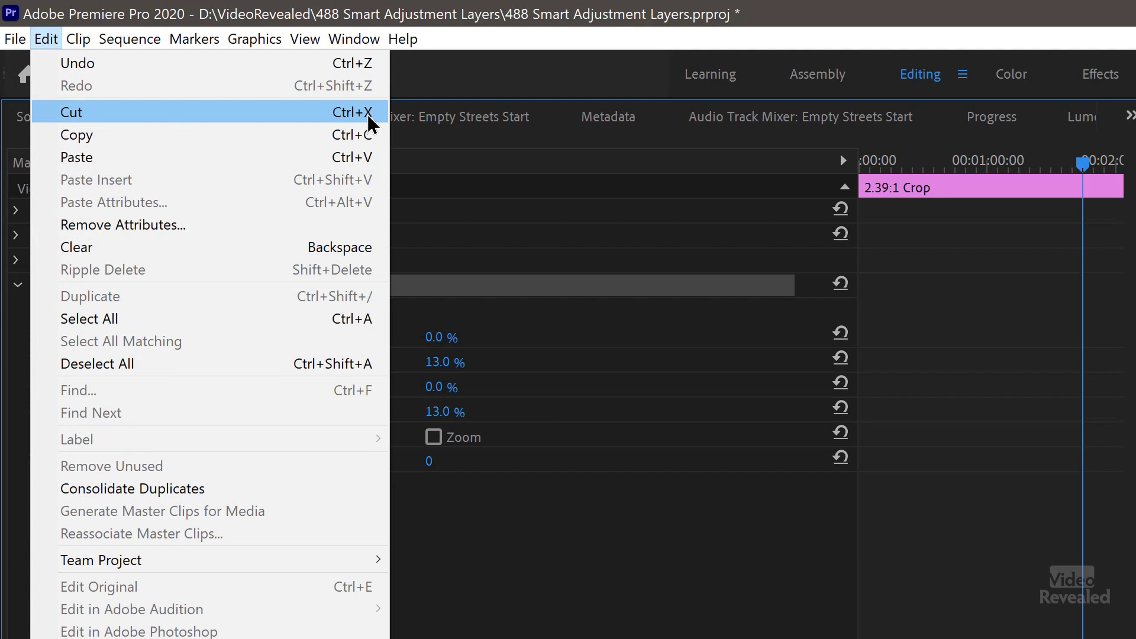
{"action": "left_click", "coordinate": [510, 527]}
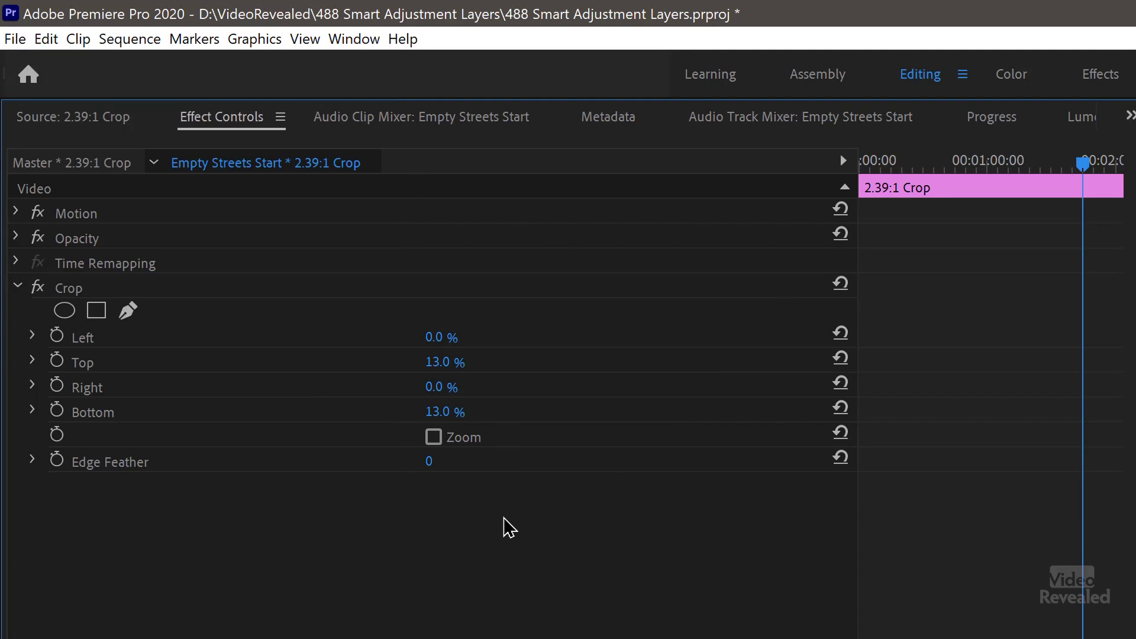
{"action": "left_click", "coordinate": [83, 293]}
{"action": "key", "text": "Delete"}
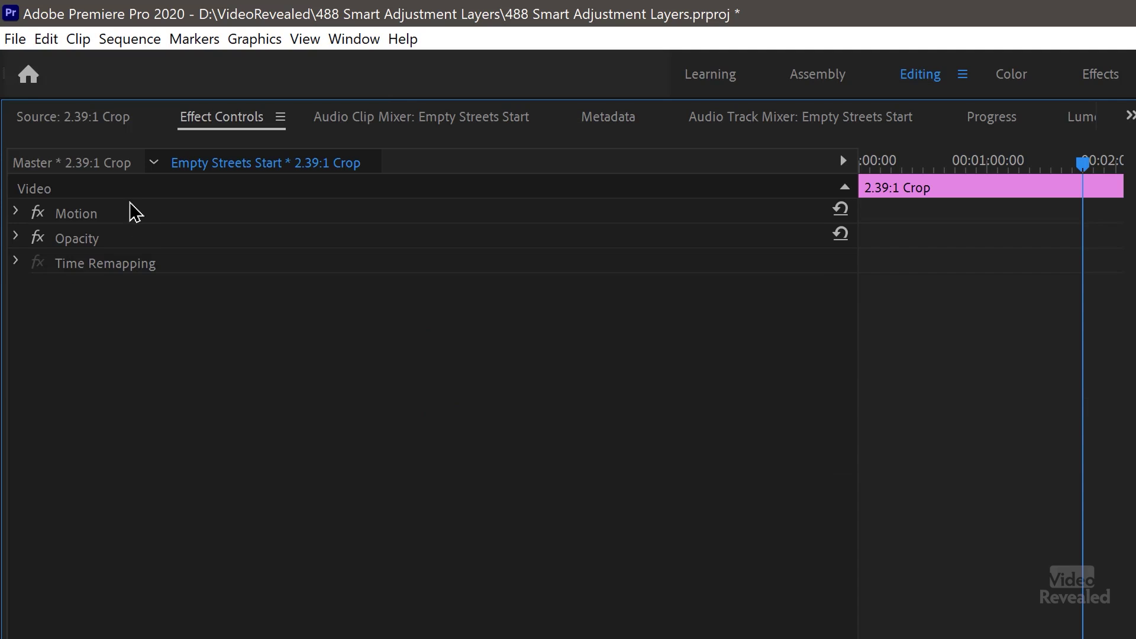
{"action": "left_click", "coordinate": [89, 163]}
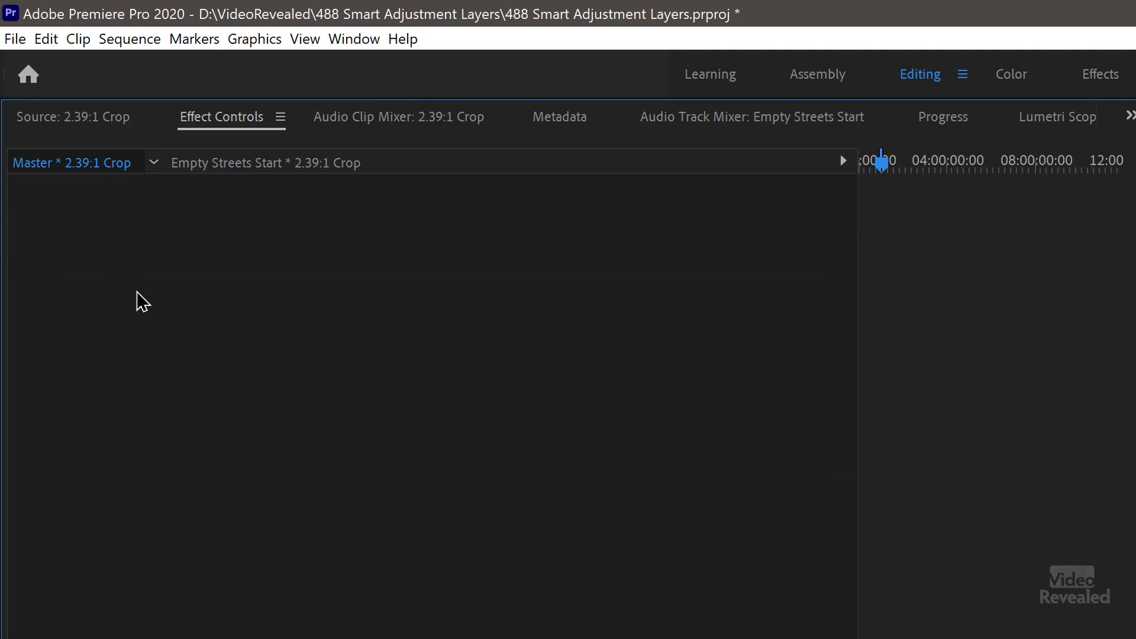
{"action": "key", "text": "ctrl+v"}
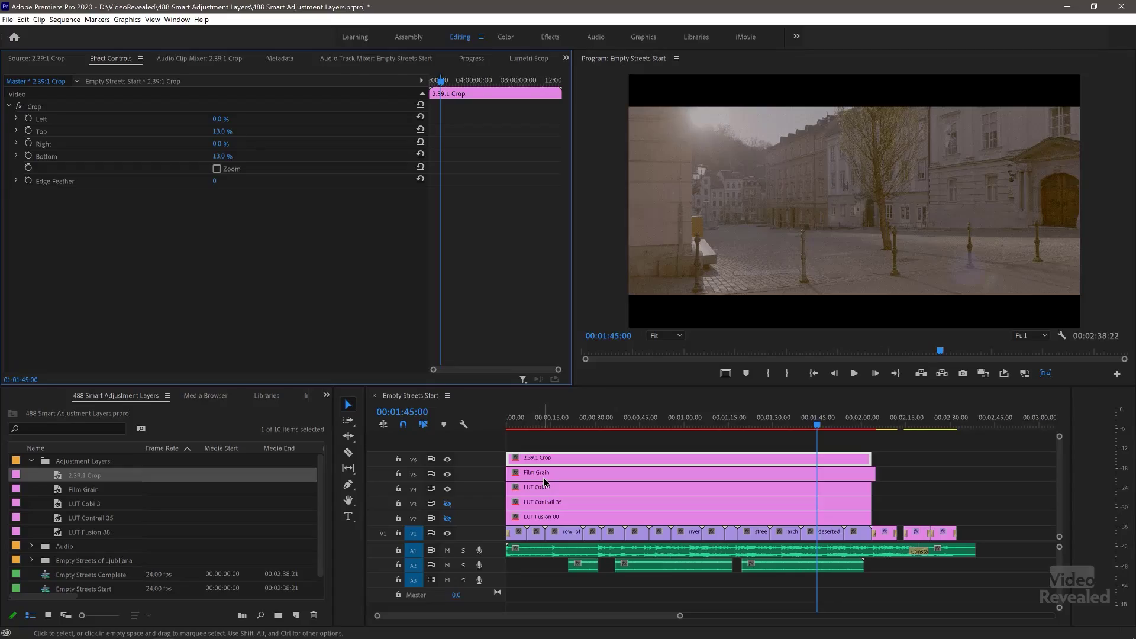
Vary the V5 Film Grain layer's opacity, ending at 100.0%
{"action": "left_click", "coordinate": [521, 473]}
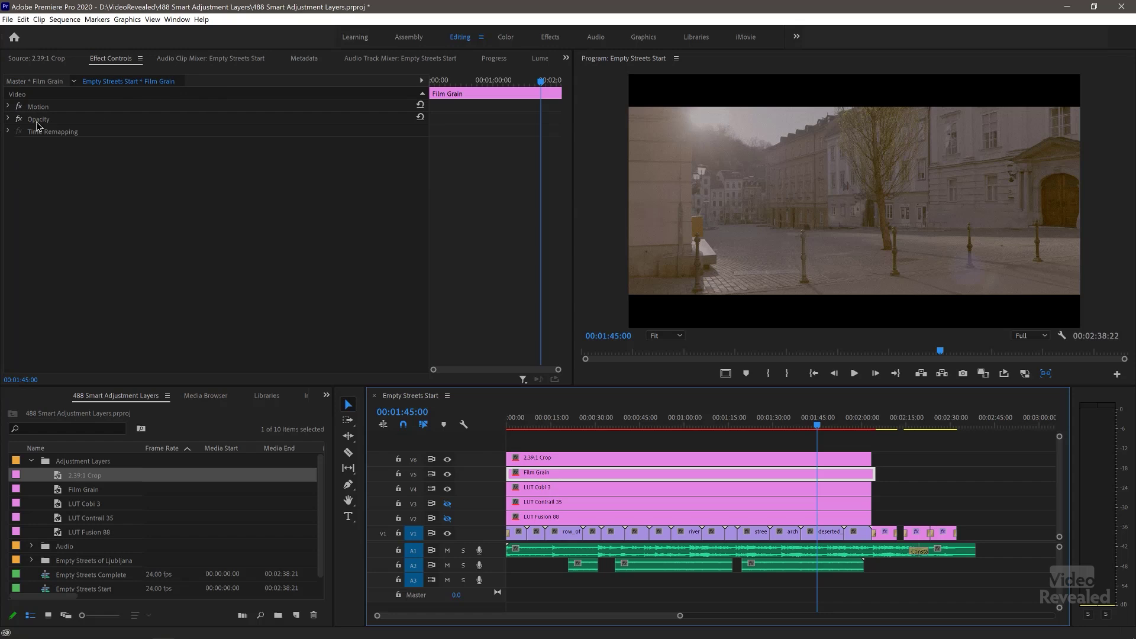
{"action": "left_click", "coordinate": [9, 118]}
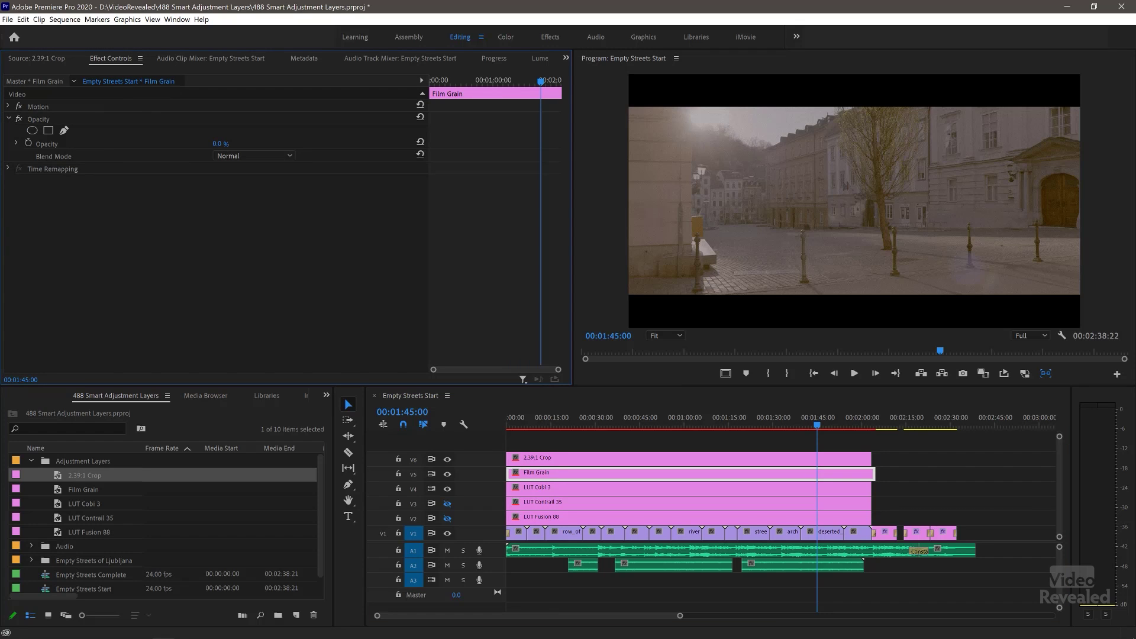
{"action": "left_click_drag", "start_coordinate": [228, 144], "coordinate": [490, 507]}
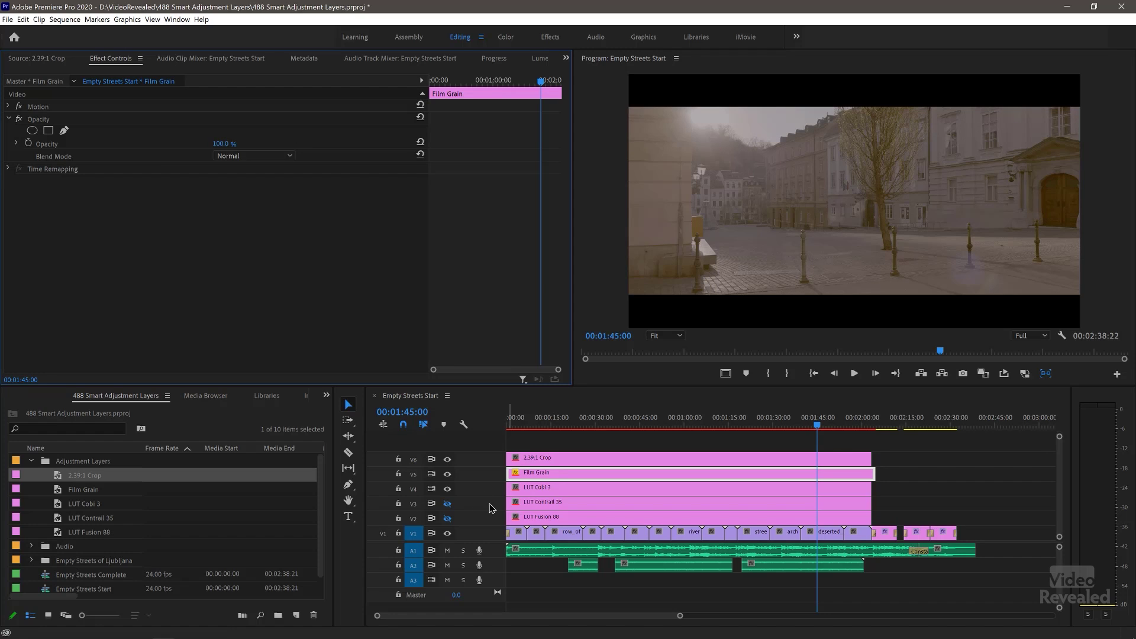
Lower the V4 LUT Cobi 3 layer's opacity to 0.0%, then return it to 100.0%
{"action": "left_click", "coordinate": [528, 490]}
{"action": "left_click", "coordinate": [230, 144]}
{"action": "left_click_drag", "start_coordinate": [228, 142], "coordinate": [223, 142]}
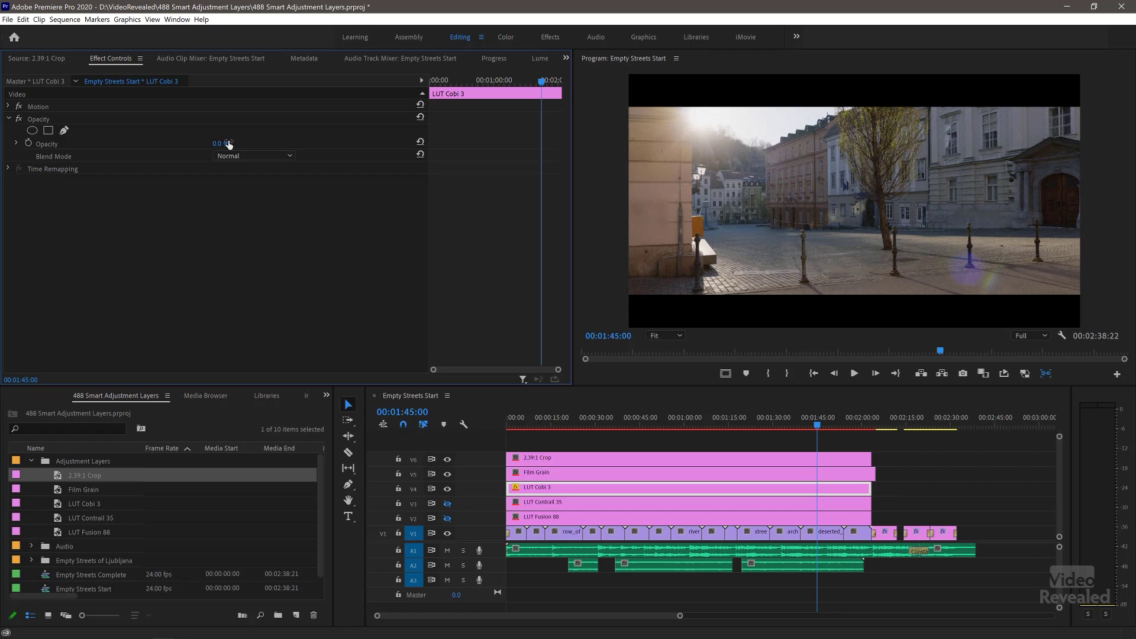
{"action": "left_click_drag", "start_coordinate": [222, 144], "coordinate": [221, 145]}
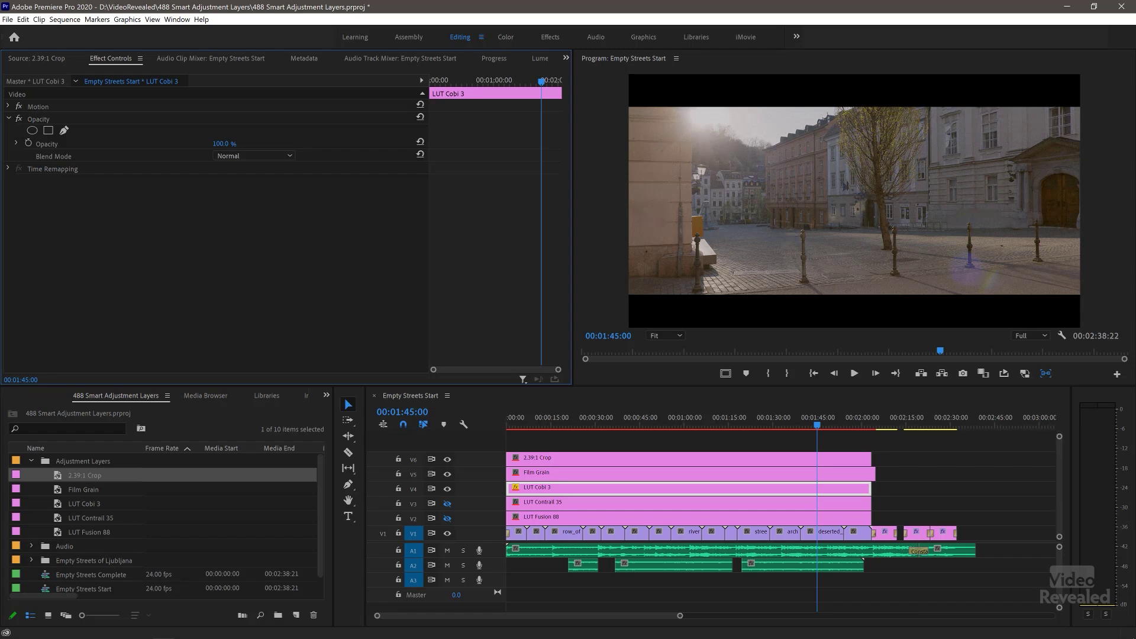